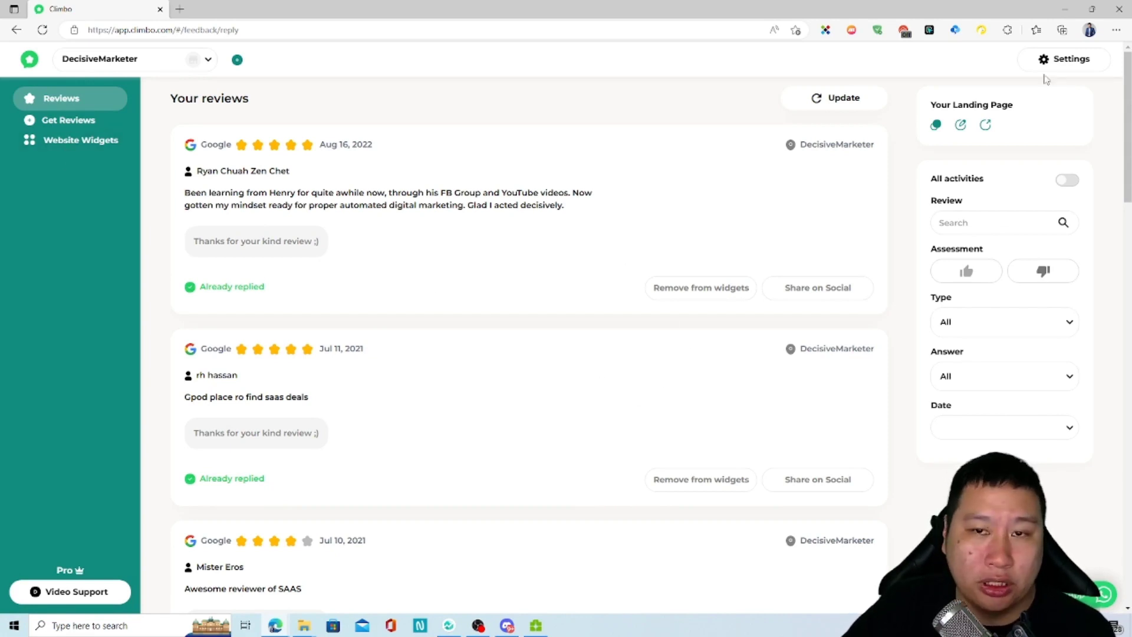
Step: Check the linked businesses, then go to Settings > Integrations
left_click(1060, 62)
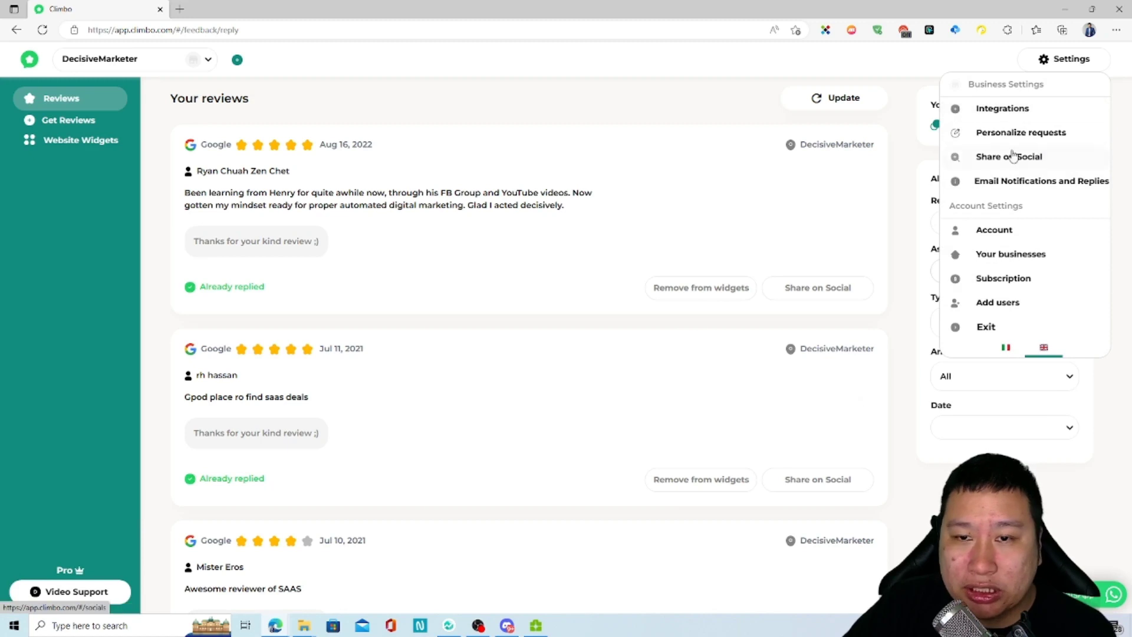
left_click(238, 60)
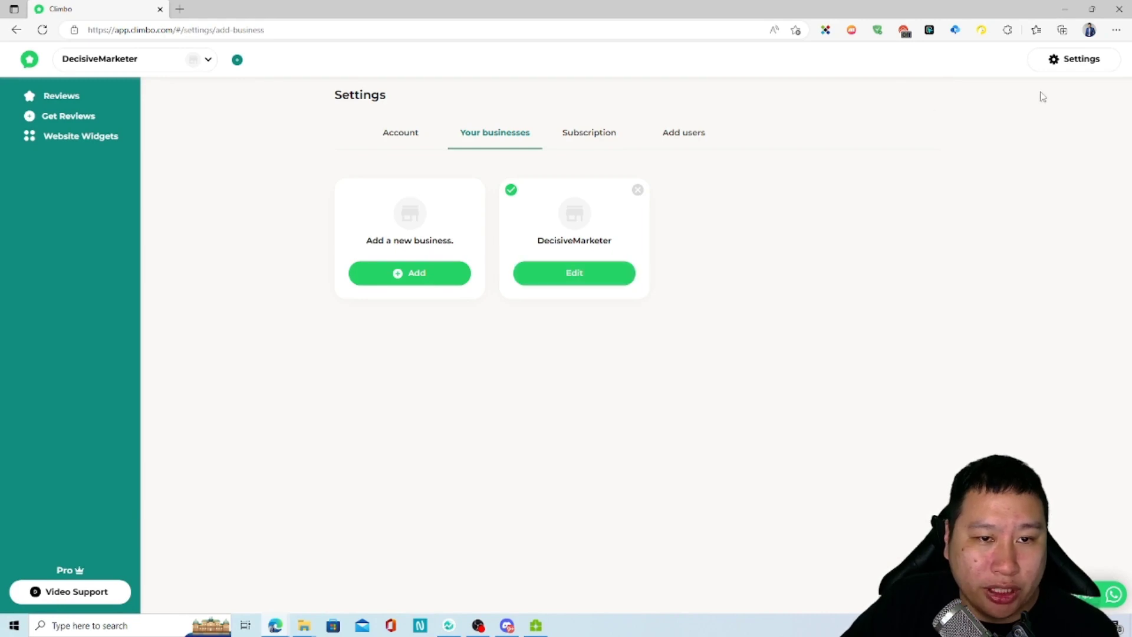
left_click(1074, 59)
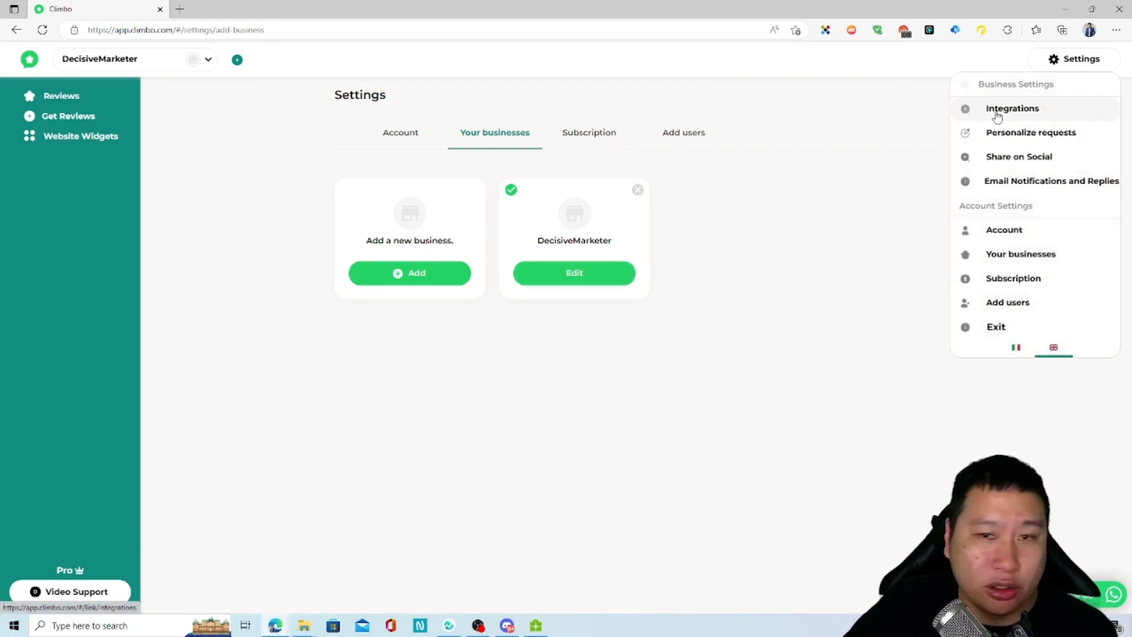
left_click(997, 113)
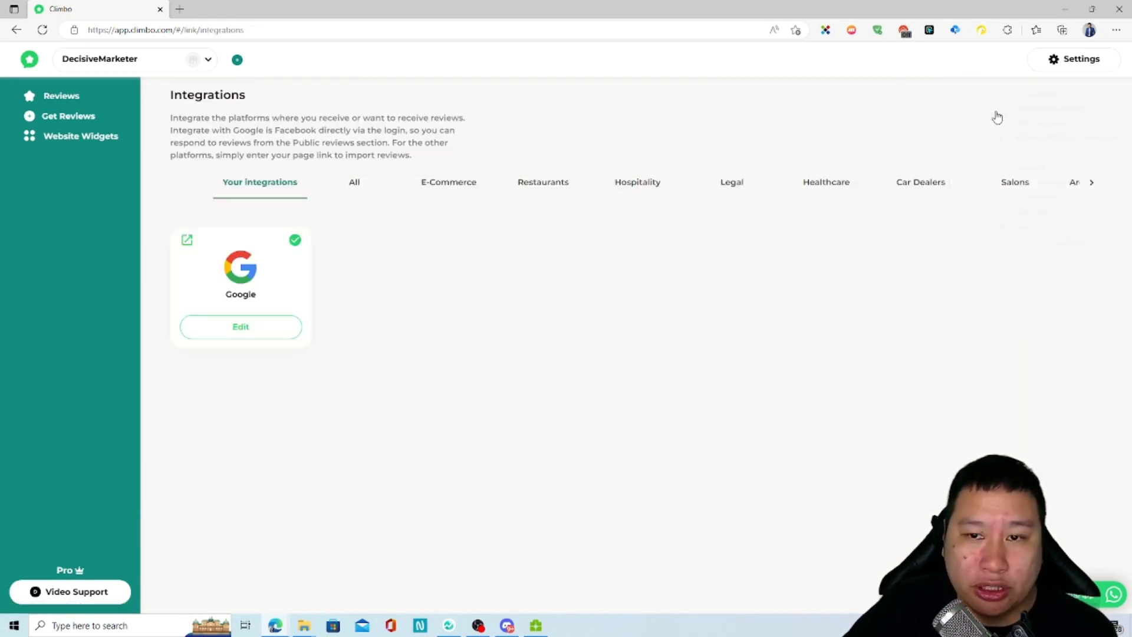
Step: Show the All platforms catalogue and open, then dismiss, the Custom Integration form
left_click(356, 183)
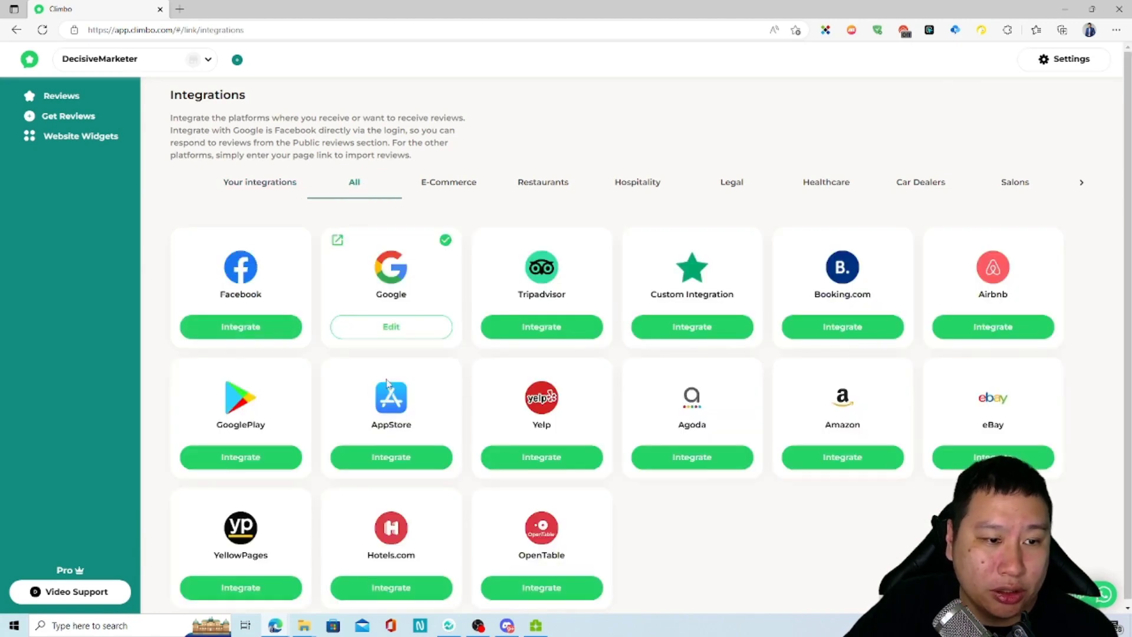
scroll(387, 383, "down", 1)
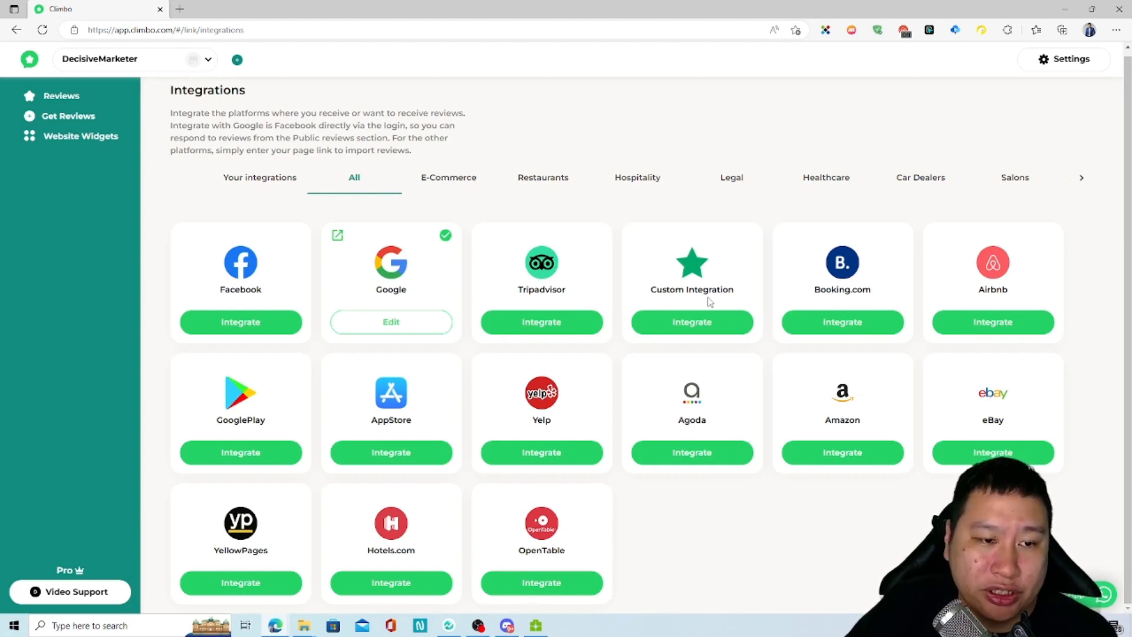
left_click(676, 324)
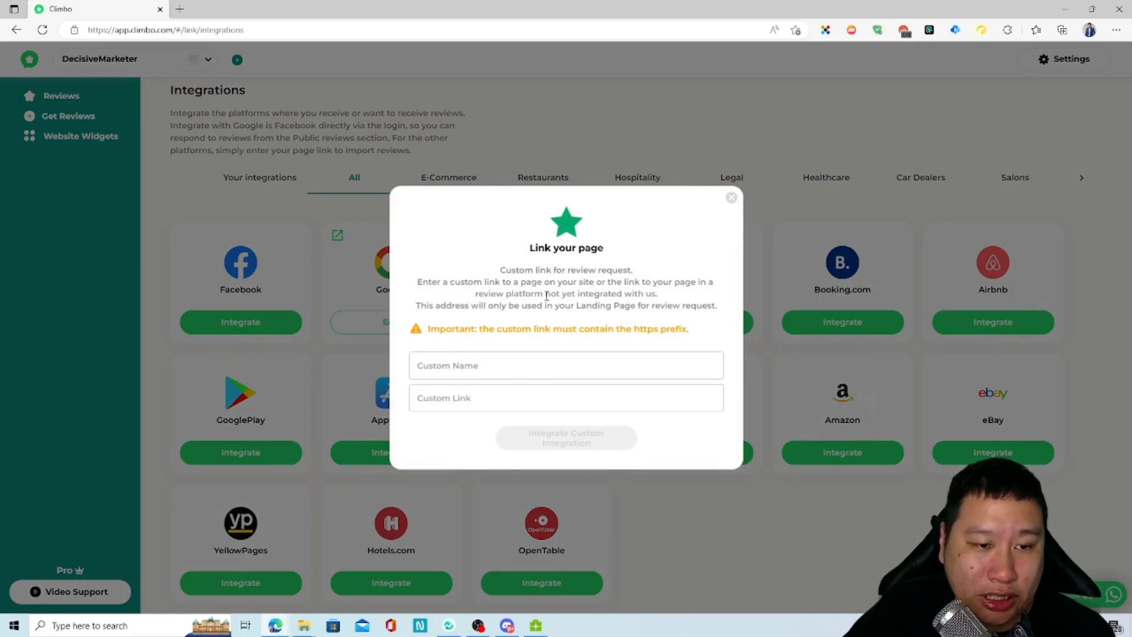
left_click(731, 198)
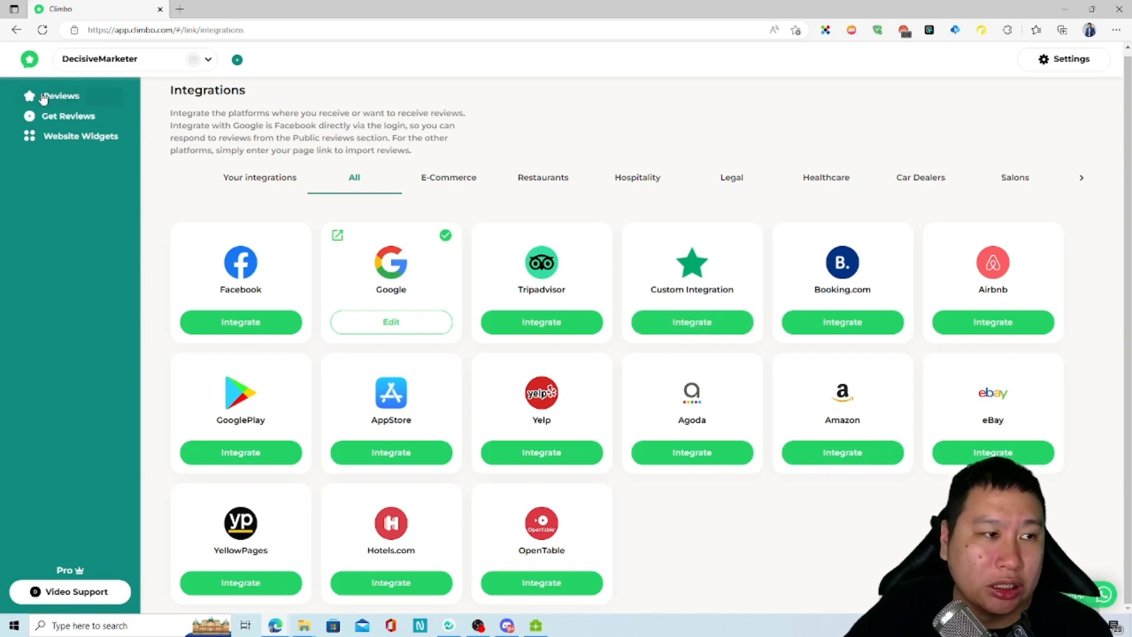
Step: Go to Settings > Share on Social and scroll through the template and preview cards
left_click(1074, 70)
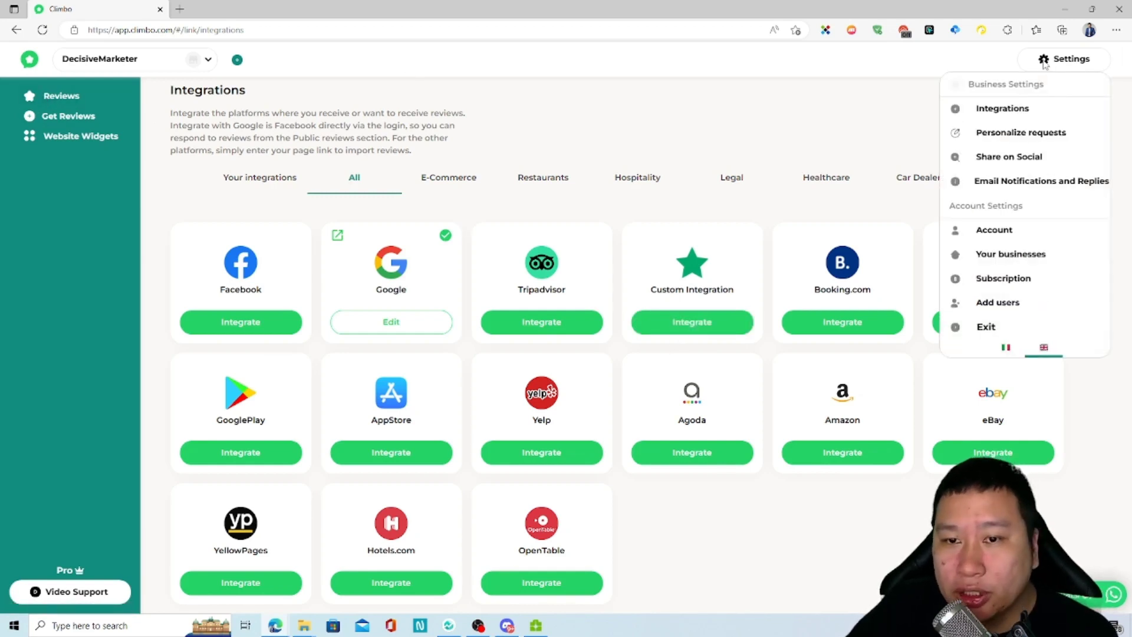
left_click(979, 155)
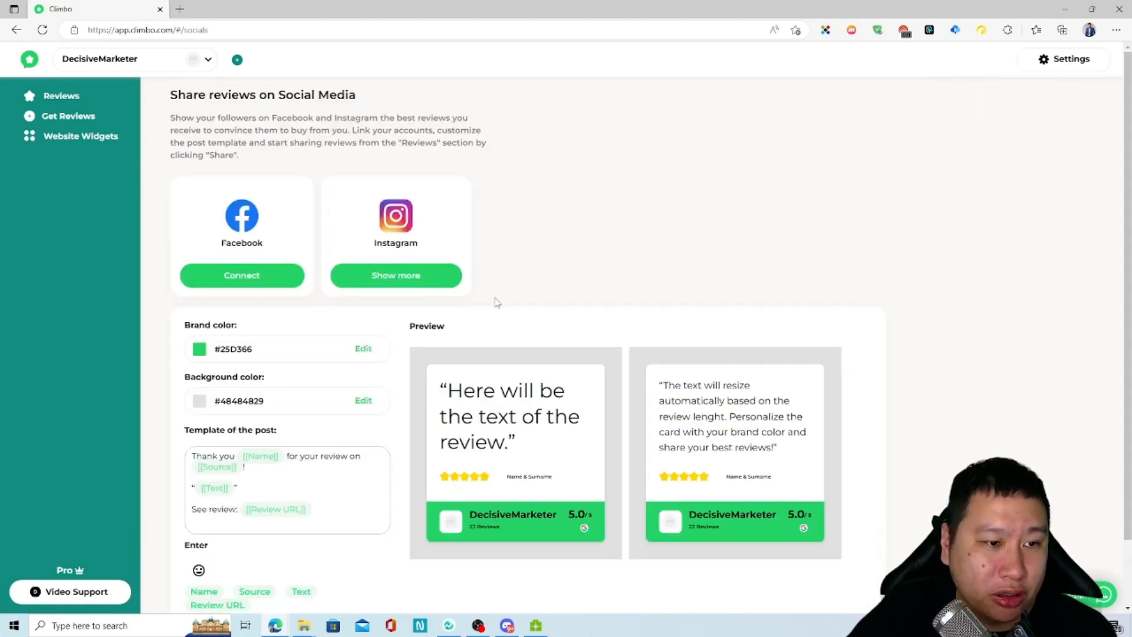
scroll(457, 460, "down", 2)
scroll(413, 513, "up", 2)
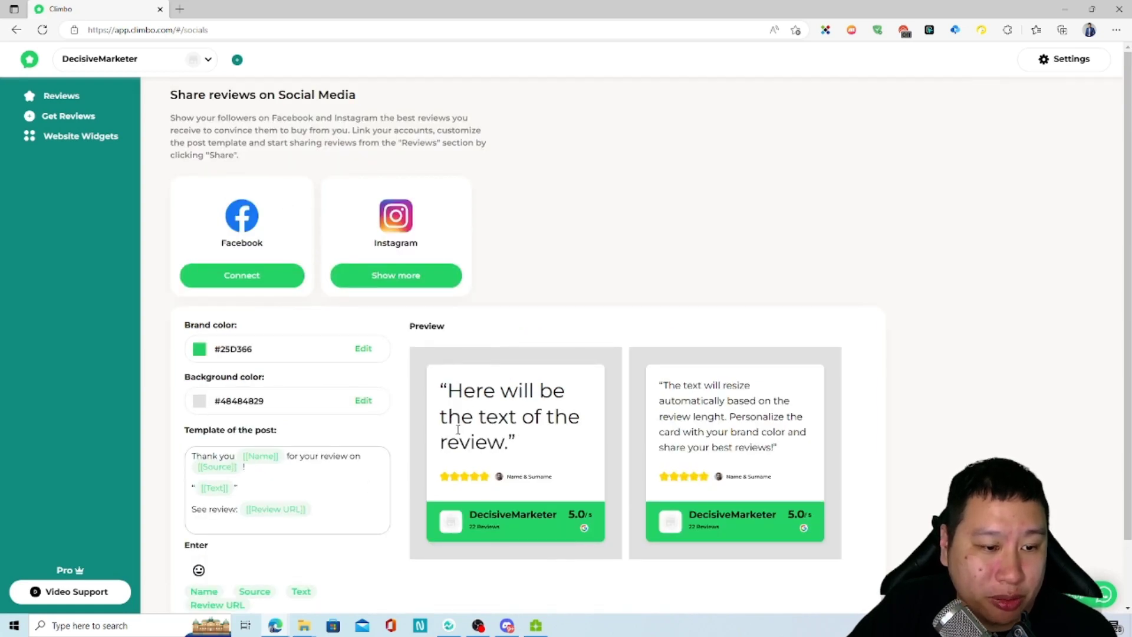
scroll(283, 492, "down", 1)
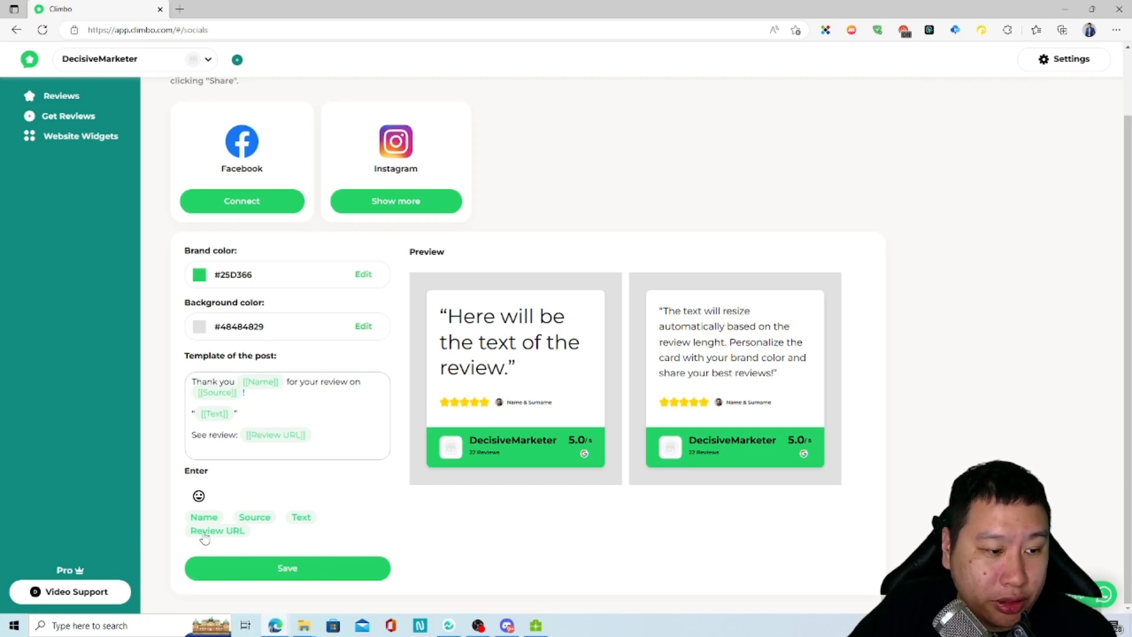
scroll(338, 239, "up", 2)
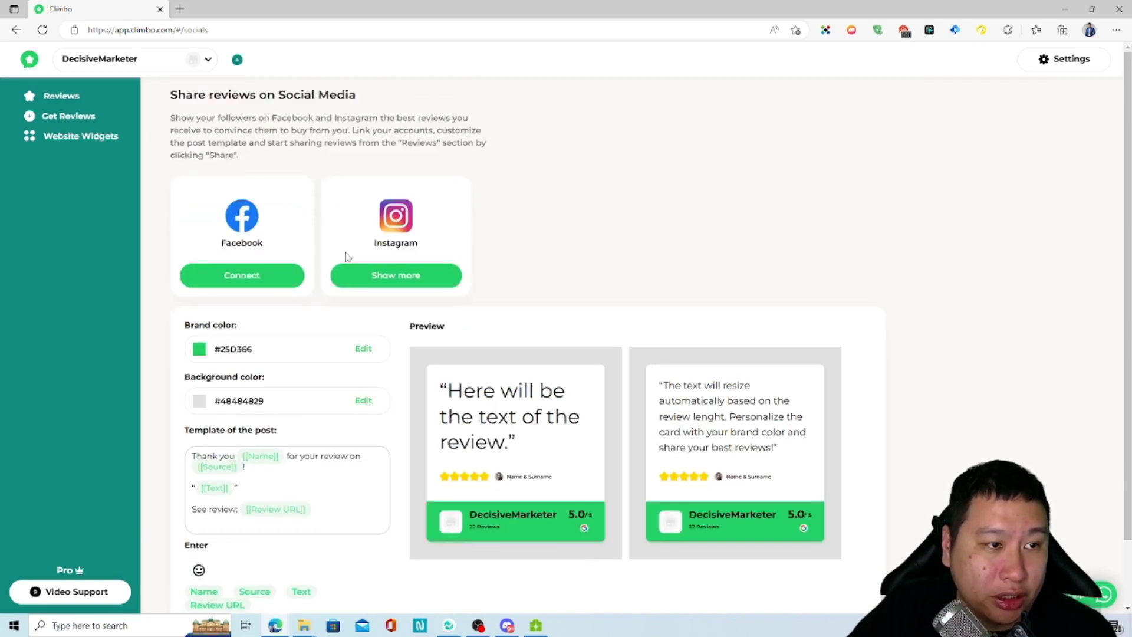
Step: Highlight the intro text, try connecting Facebook, and review the post previews again
left_click_drag(246, 118, 303, 130)
left_click(447, 130)
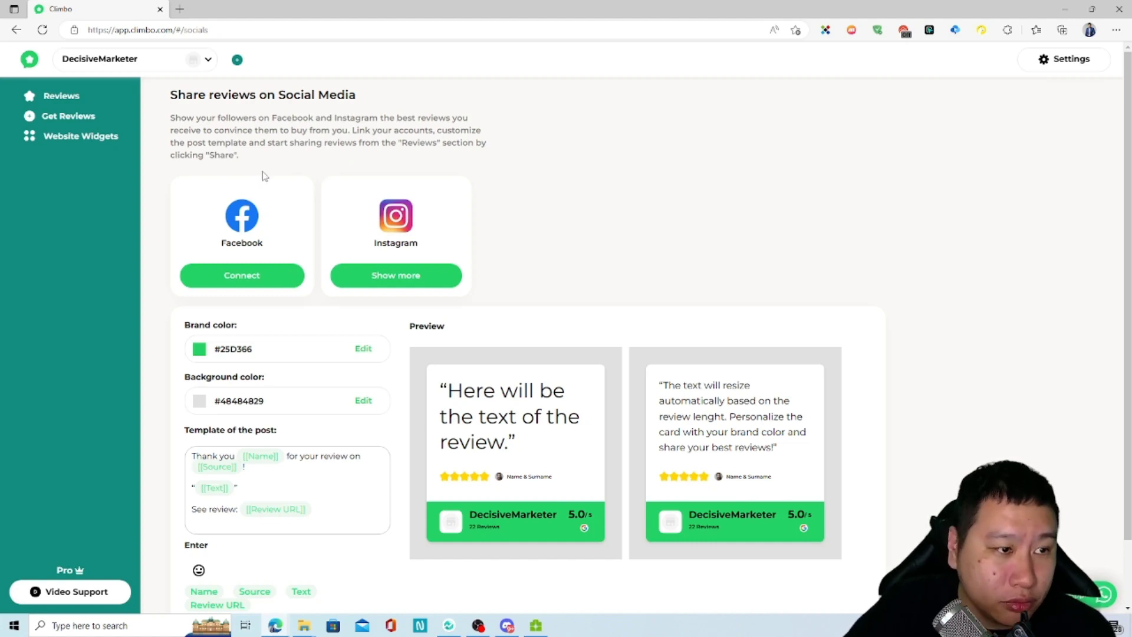
left_click(266, 287)
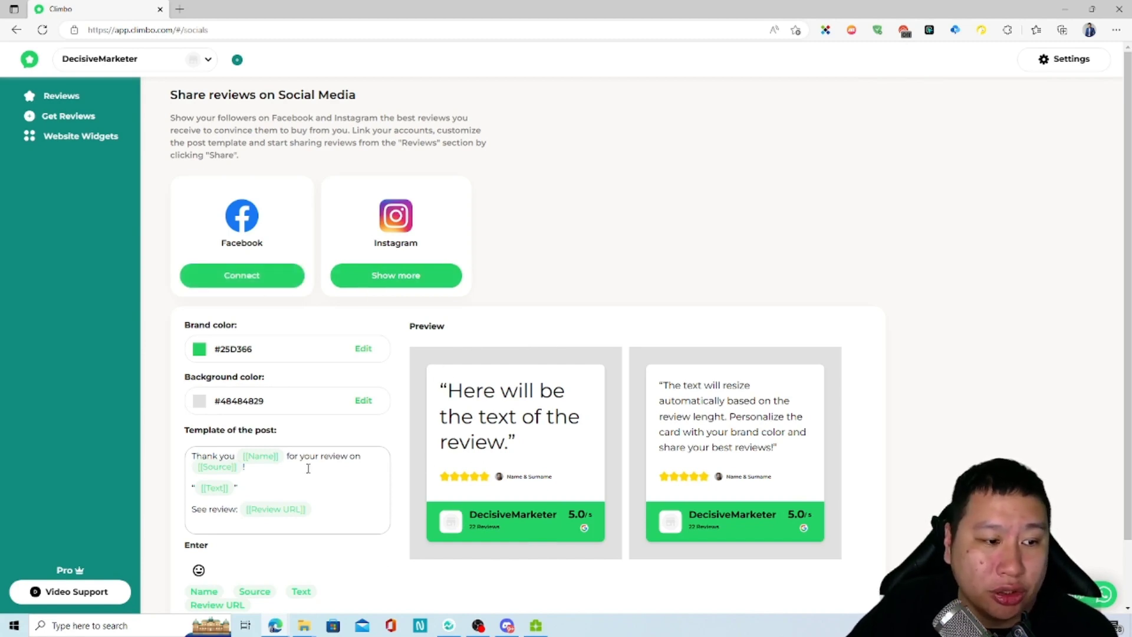
scroll(308, 466, "down", 1)
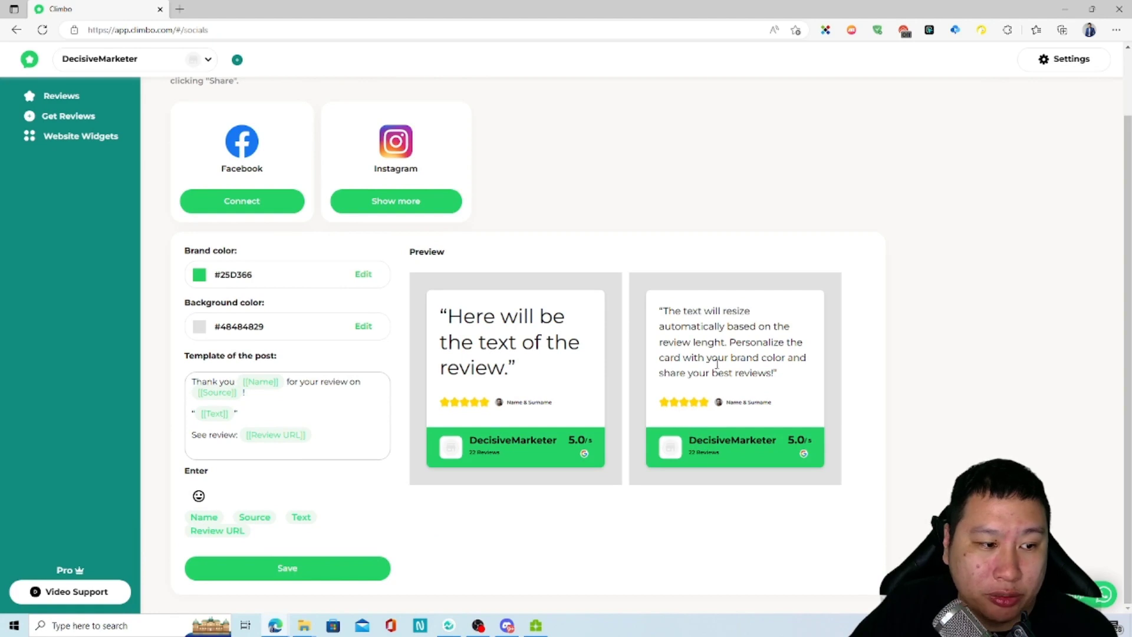
scroll(416, 344, "up", 1)
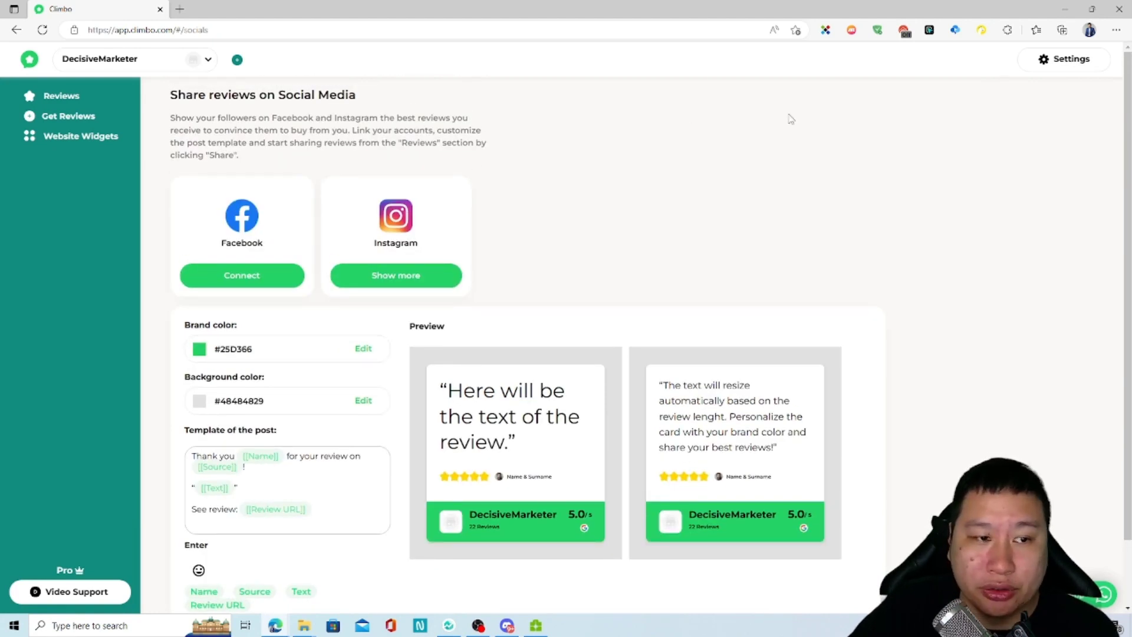
left_click(1064, 63)
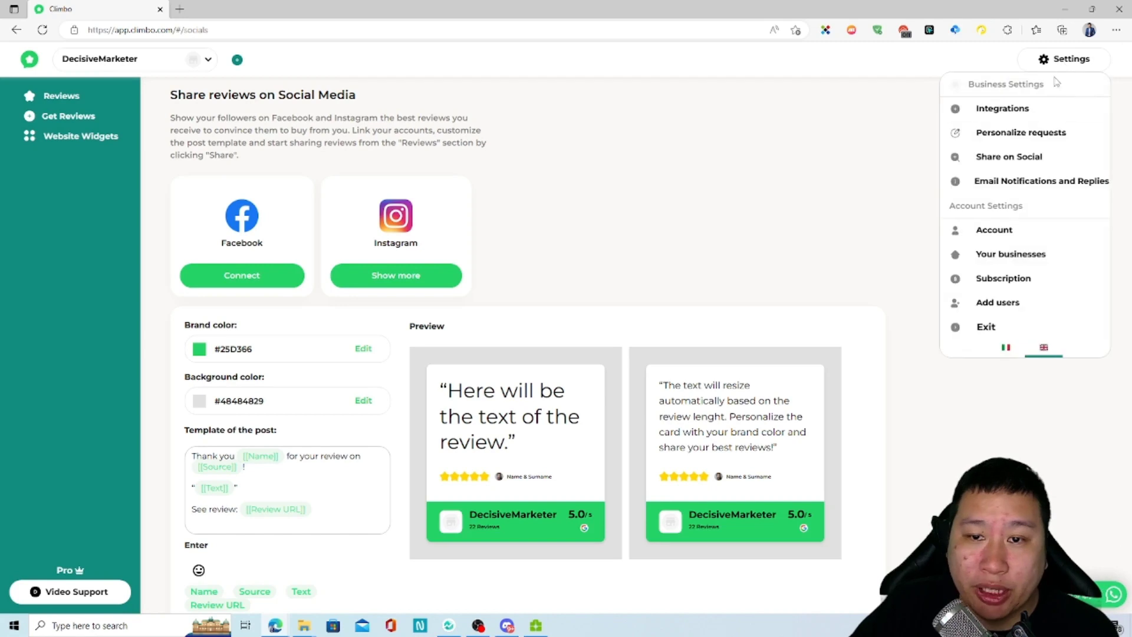
Step: View the Email Notifications and Replies settings
left_click(1016, 184)
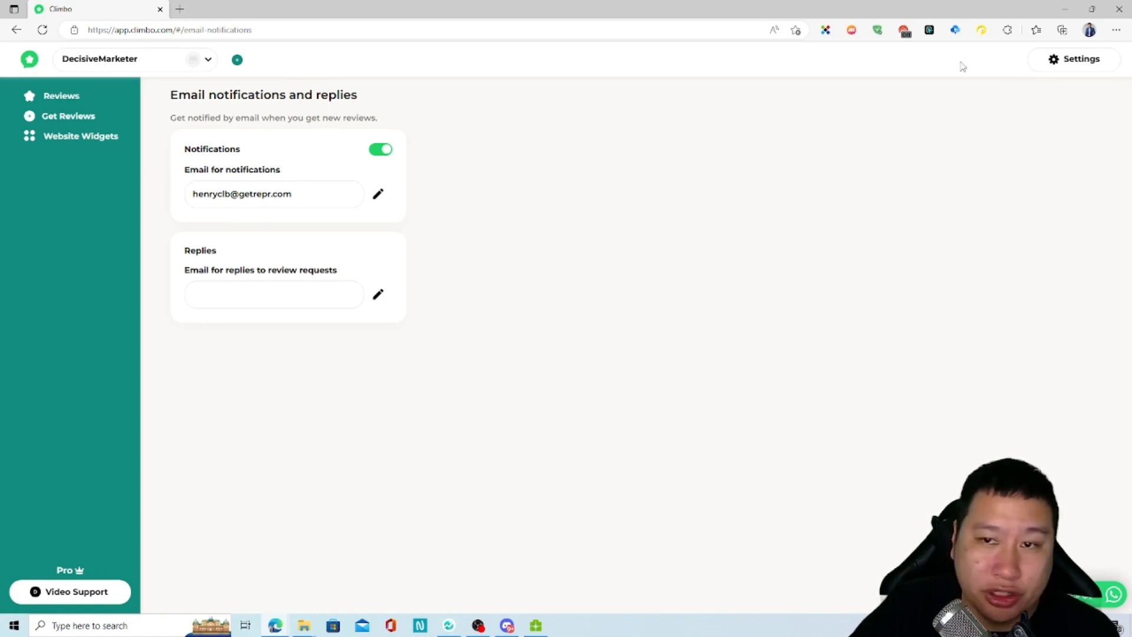
left_click(1049, 66)
left_click(513, 318)
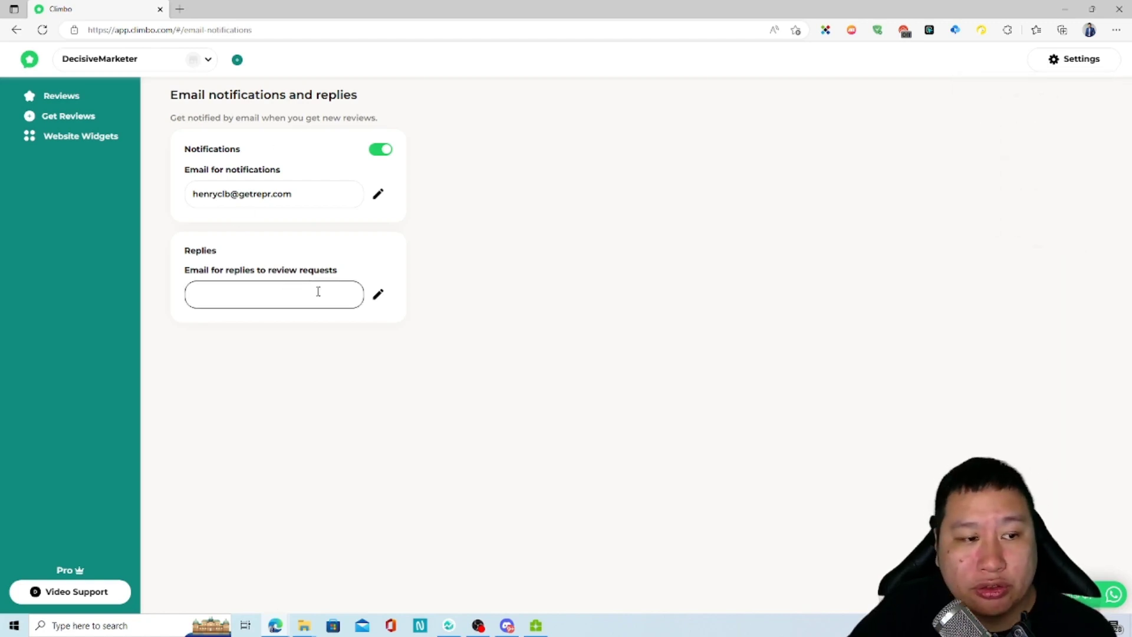
Step: Visit the Subscription and Add users pages, then return to Your reviews
left_click(1060, 66)
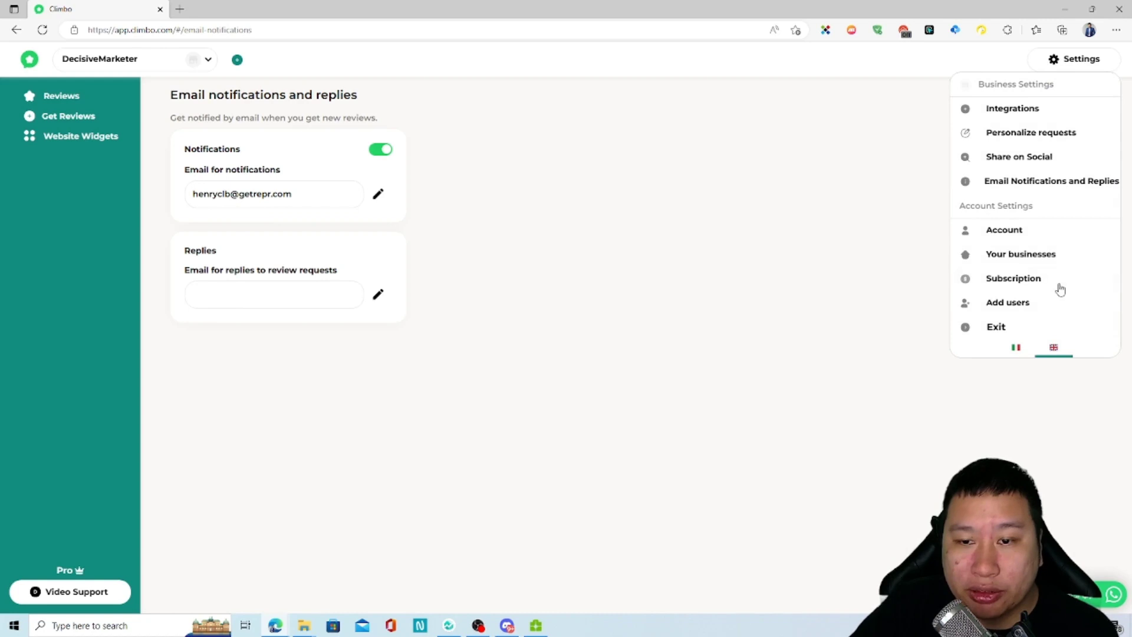
left_click(1012, 279)
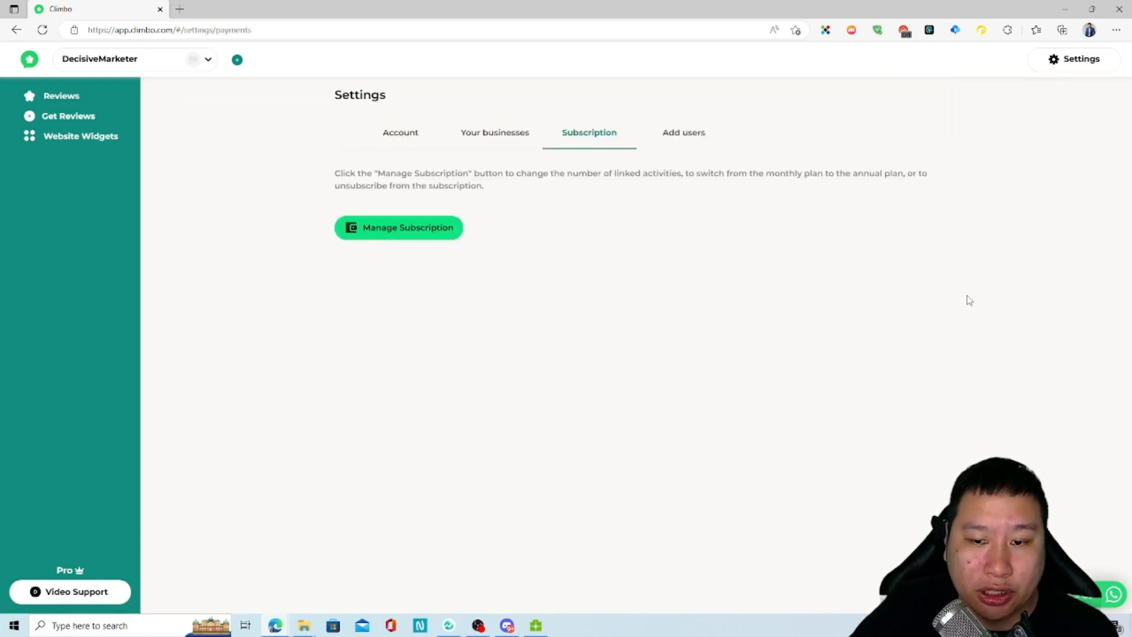
left_click(1077, 69)
left_click(973, 302)
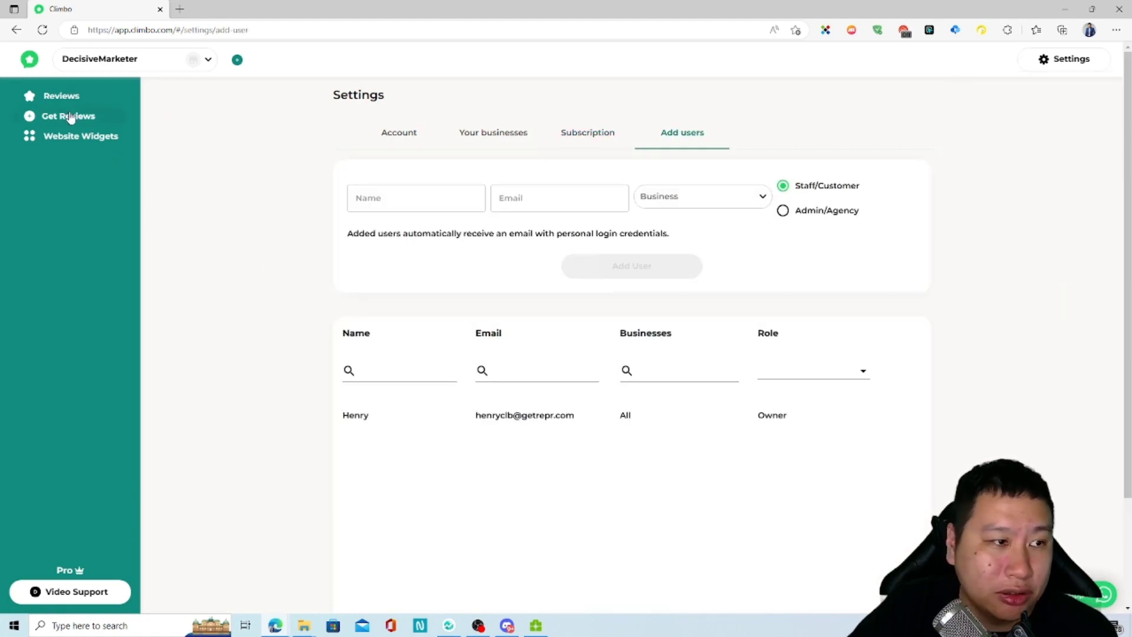
left_click(60, 96)
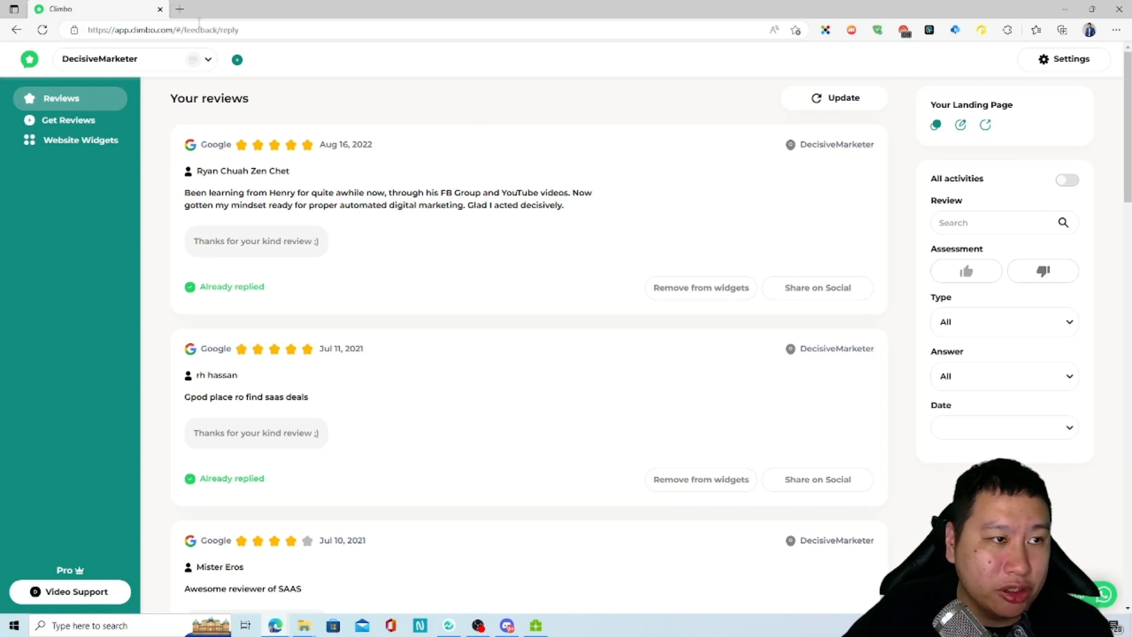
Step: Paste the copied landing page link into a new tab, then return to the dashboard
left_click(180, 9)
right_click(186, 26)
left_click(240, 143)
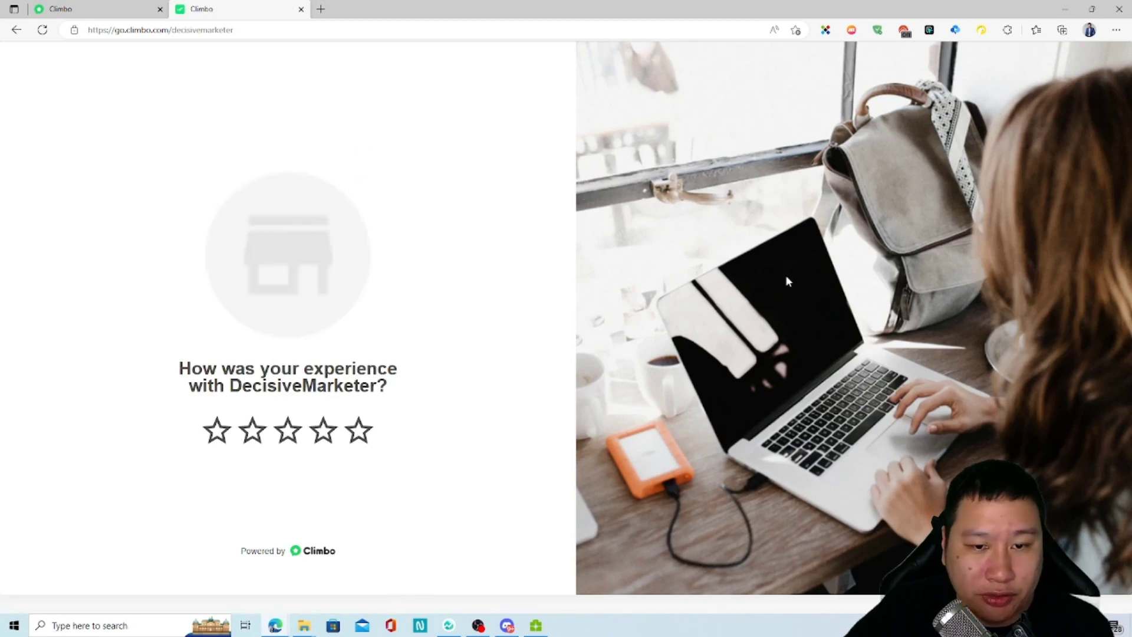
left_click(118, 7)
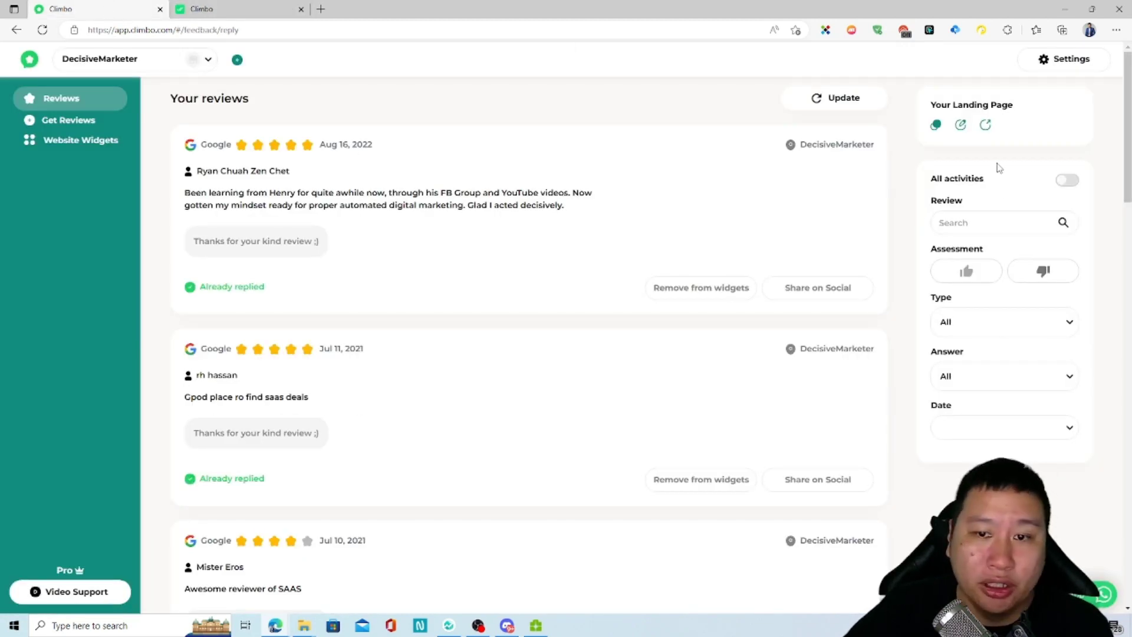
Step: Open the landing page editor and show its list of review-flow steps
left_click(961, 127)
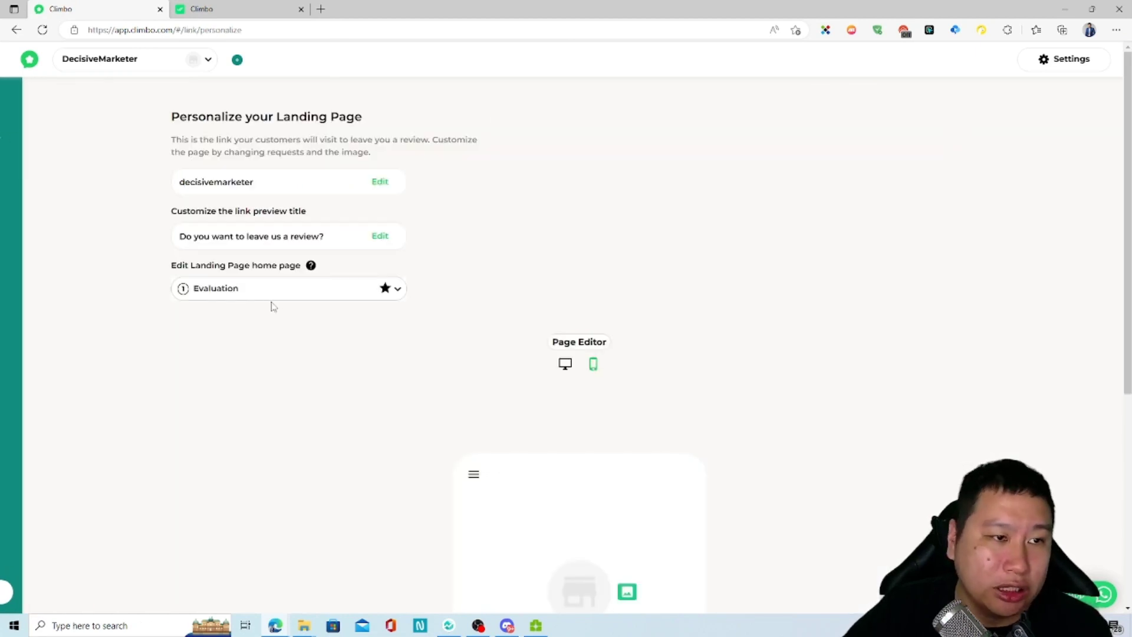
scroll(271, 354, "down", 4)
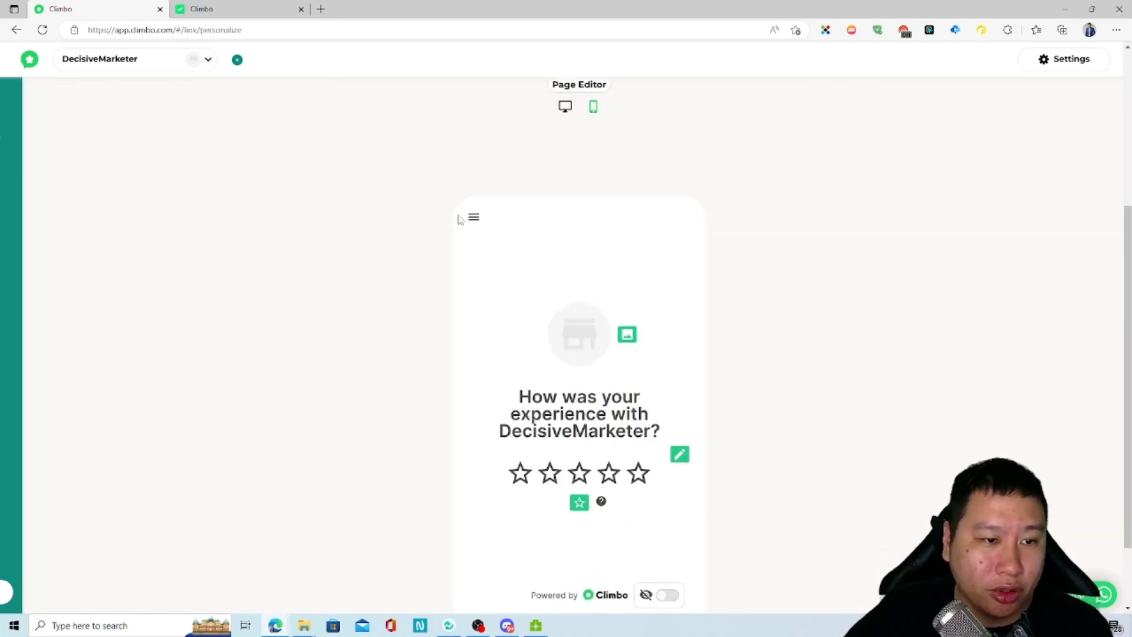
left_click(472, 218)
left_click(471, 218)
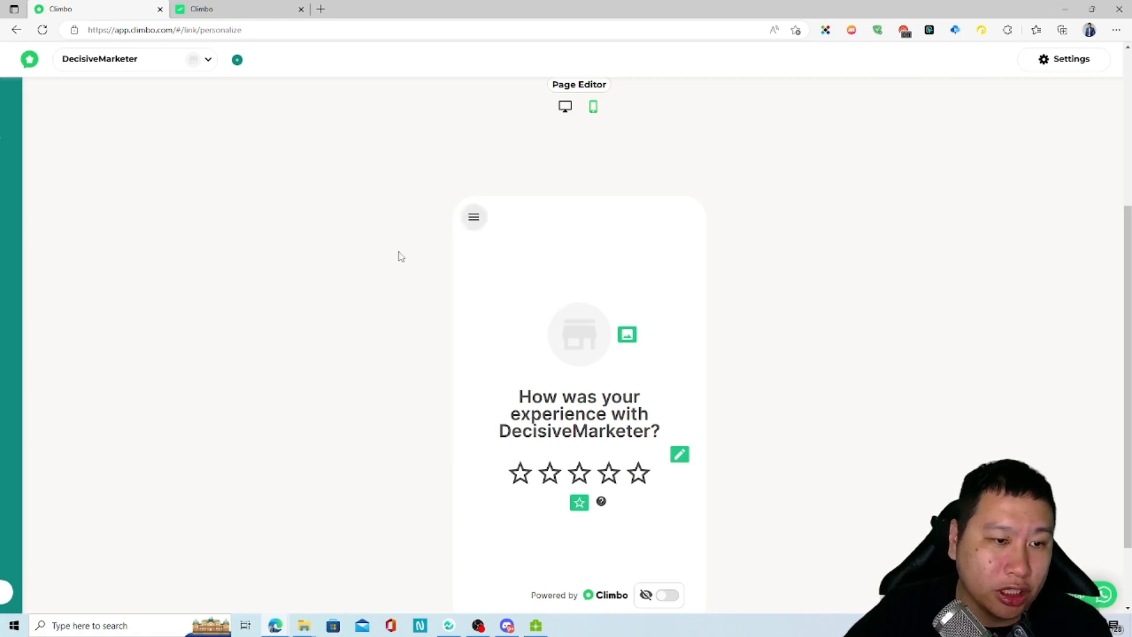
scroll(342, 286, "up", 4)
scroll(413, 312, "down", 3)
Step: Preview Evaluation, Platform Choice, Negative Feedback and Private Feedback, then close the step list
left_click(474, 304)
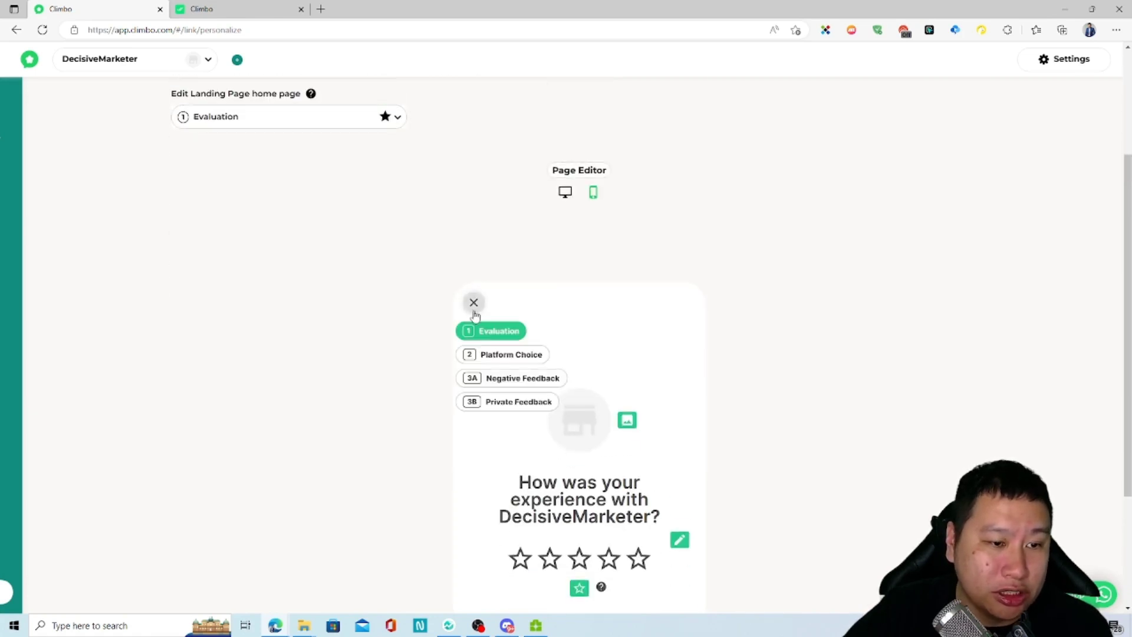
left_click(478, 354)
scroll(445, 361, "down", 3)
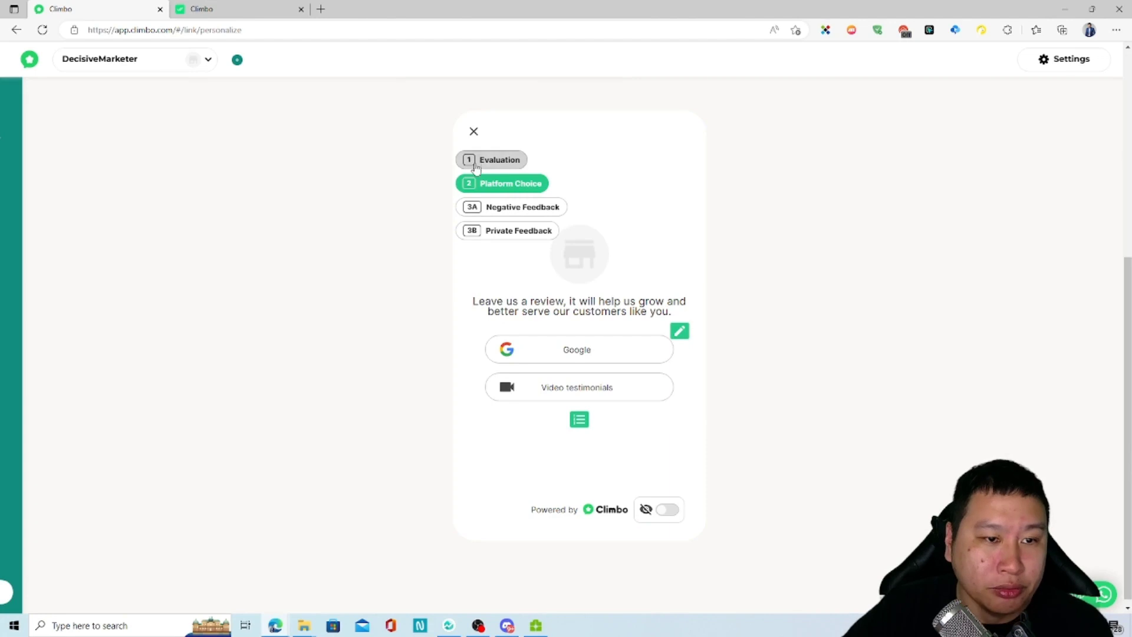
left_click(478, 163)
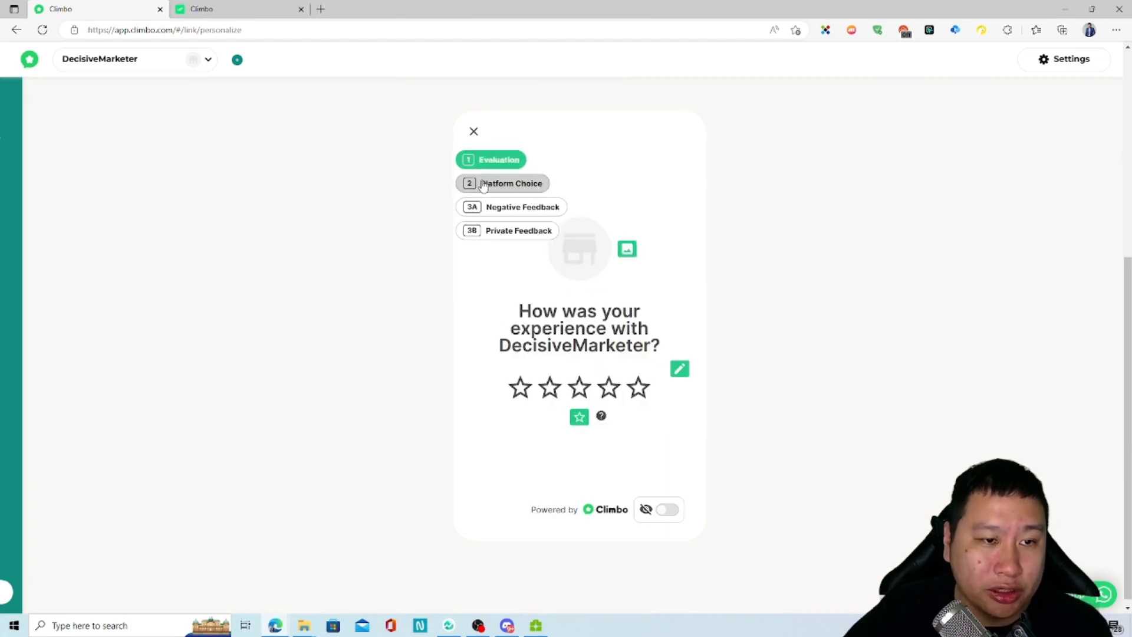
left_click(481, 186)
left_click(485, 208)
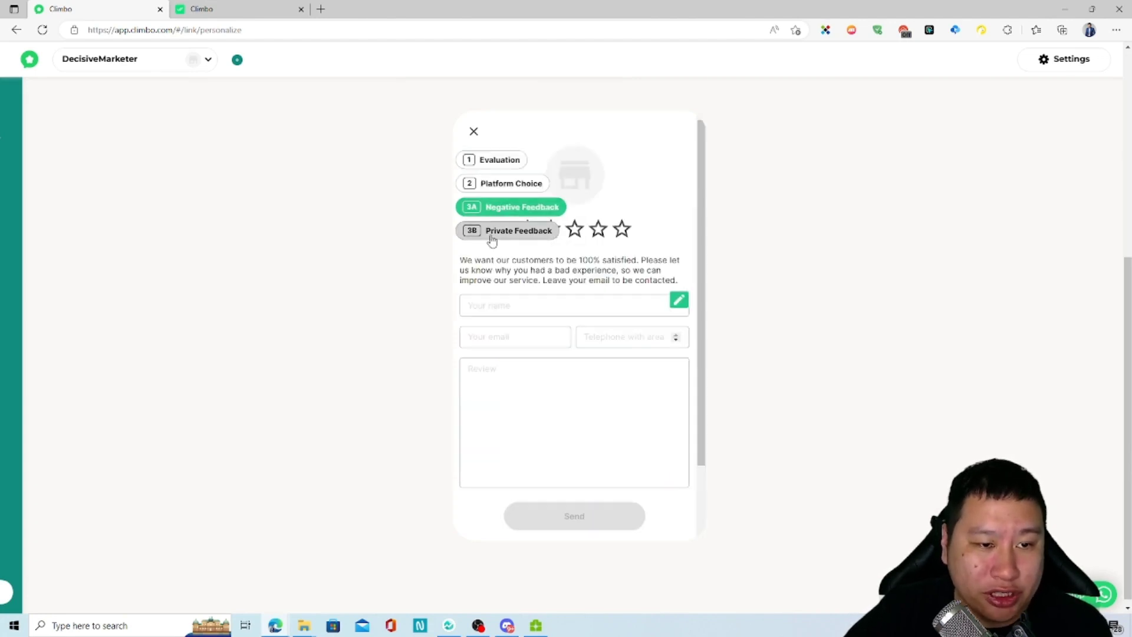
left_click(492, 236)
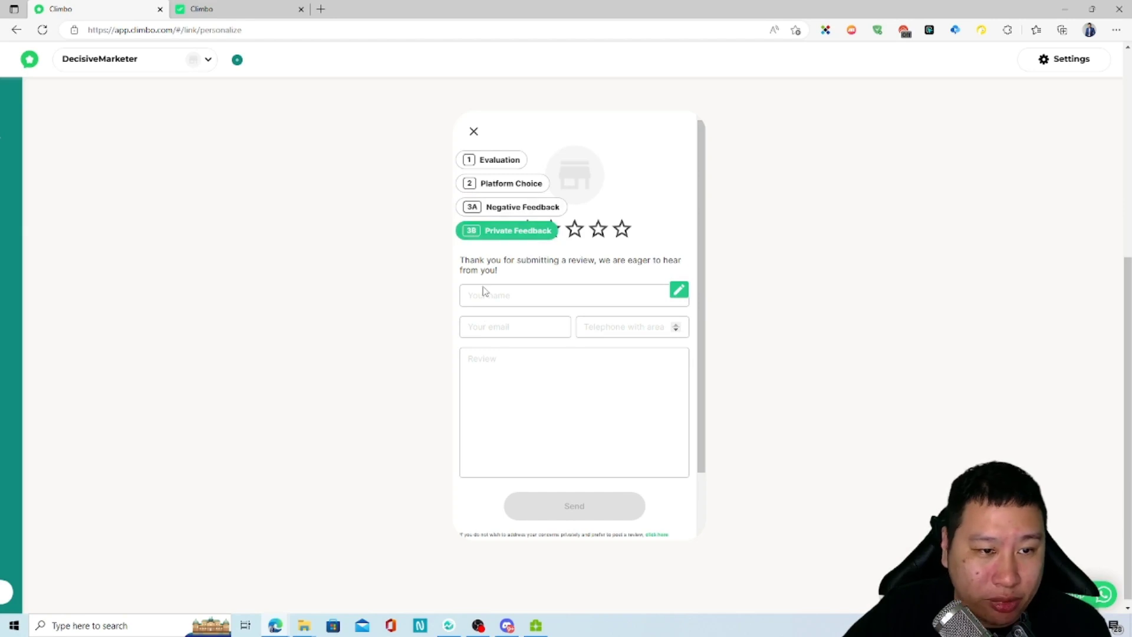
left_click(490, 161)
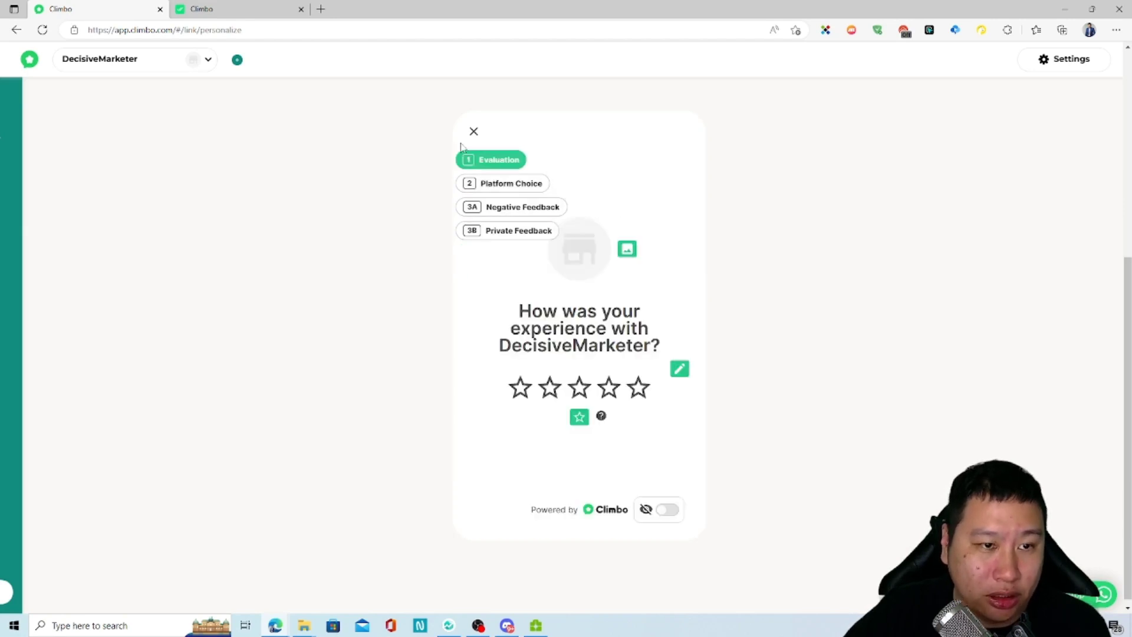
left_click(472, 132)
Step: Open and cancel the rating question heading editor, leaving the heading unchanged
scroll(334, 320, "up", 5)
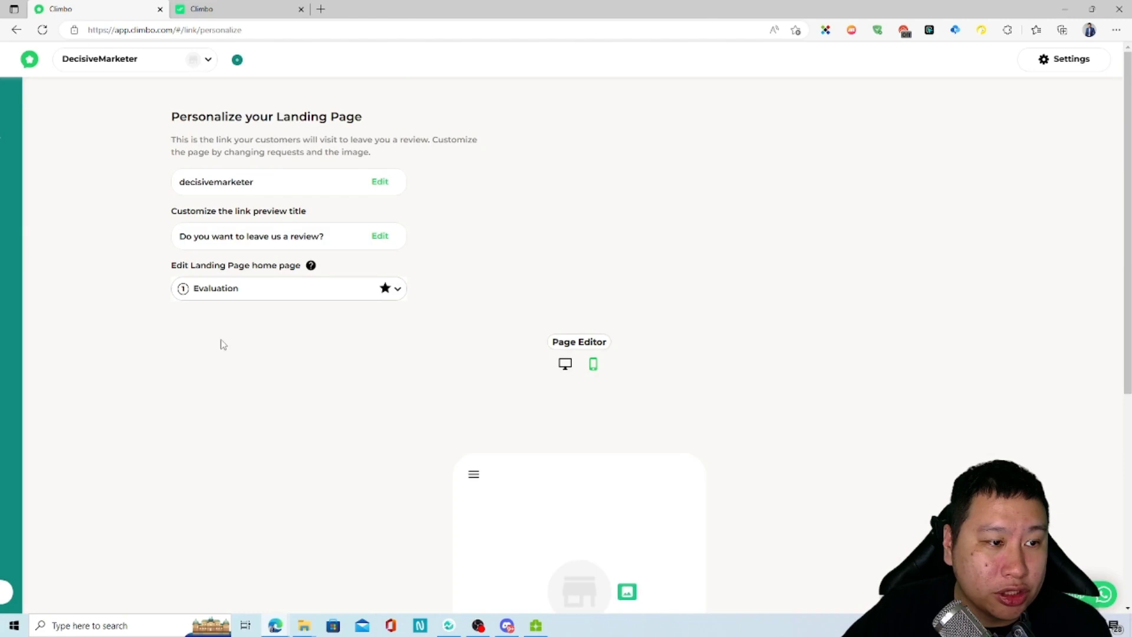
scroll(221, 348, "down", 4)
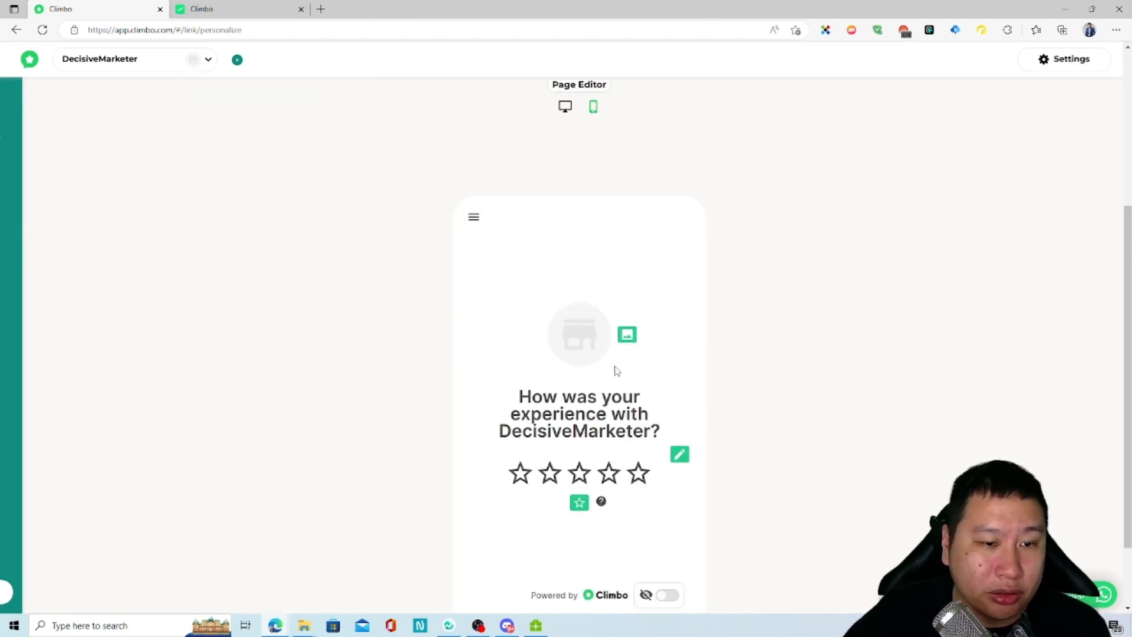
scroll(613, 371, "down", 2)
left_click(639, 380)
left_click(680, 363)
left_click(679, 366)
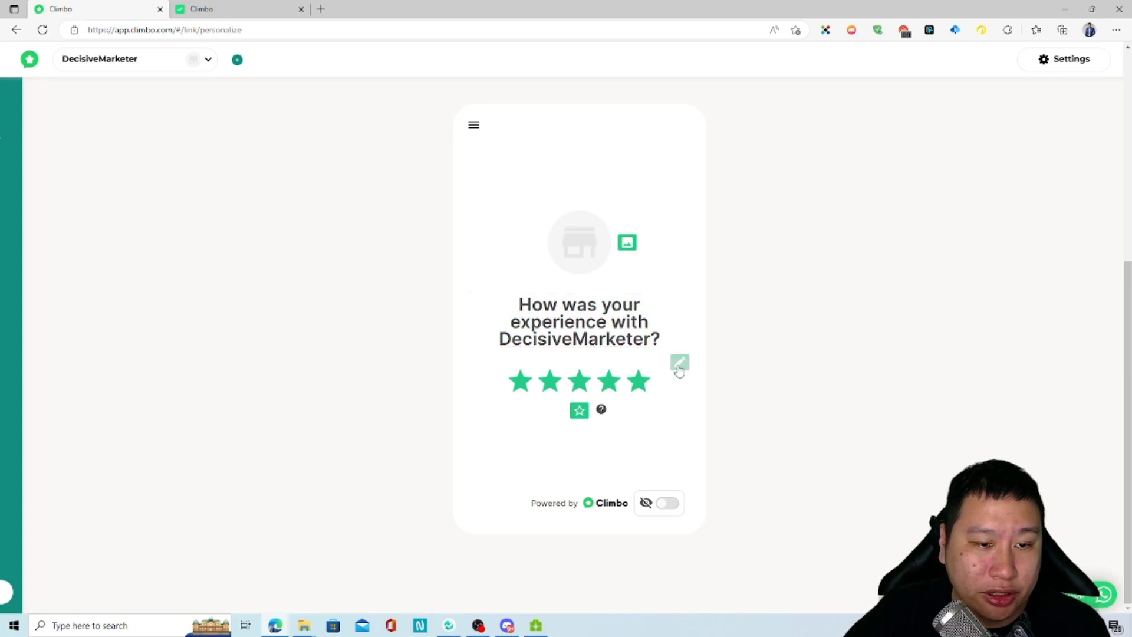
mouse_move(602, 412)
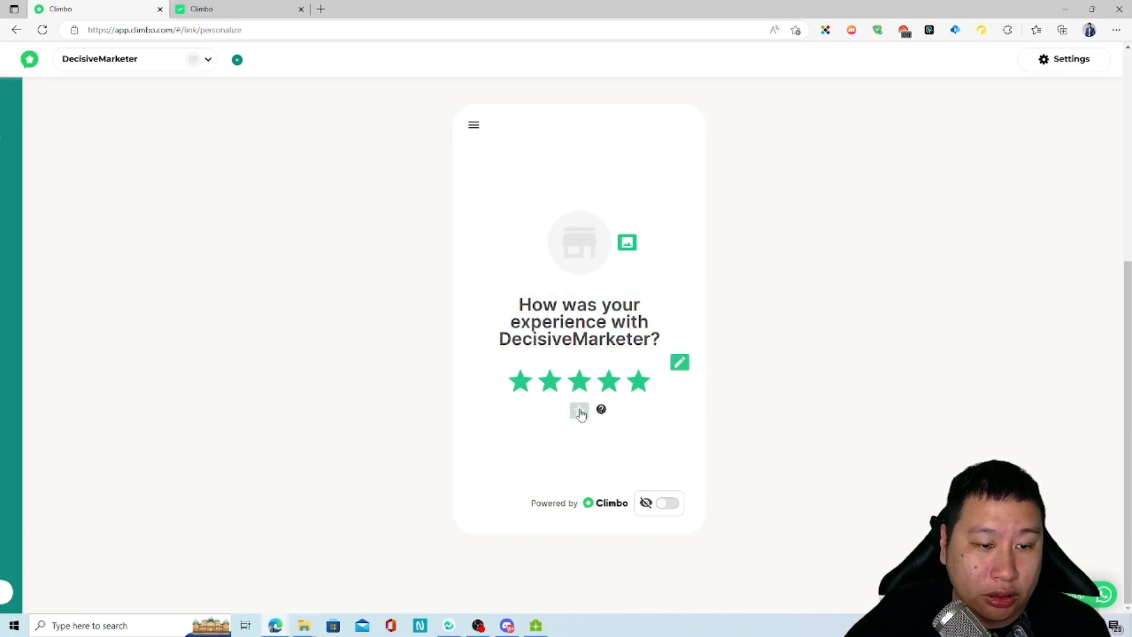
left_click(579, 410)
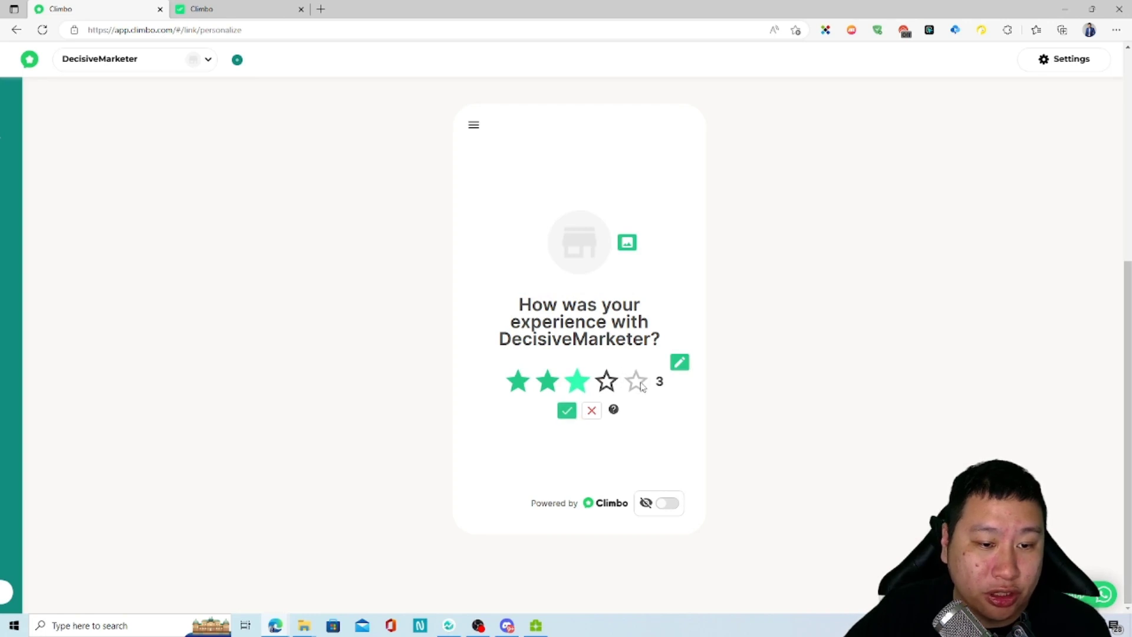
left_click(677, 364)
left_click(678, 363)
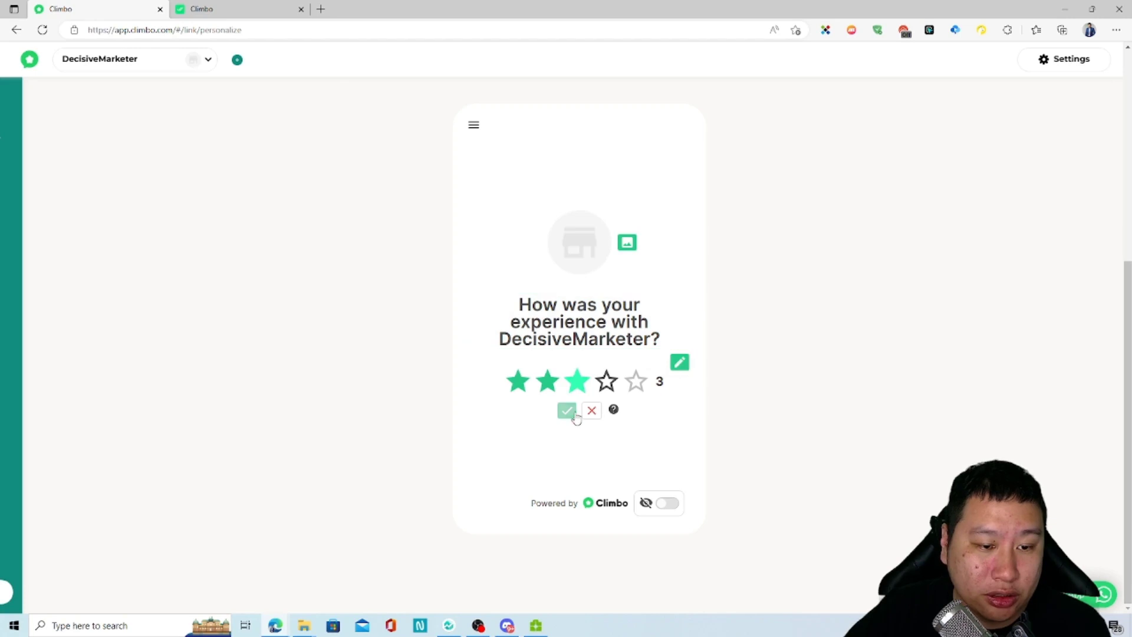
Step: Try a four-star minimum threshold, then discard it, keeping the original setting
left_click(623, 382)
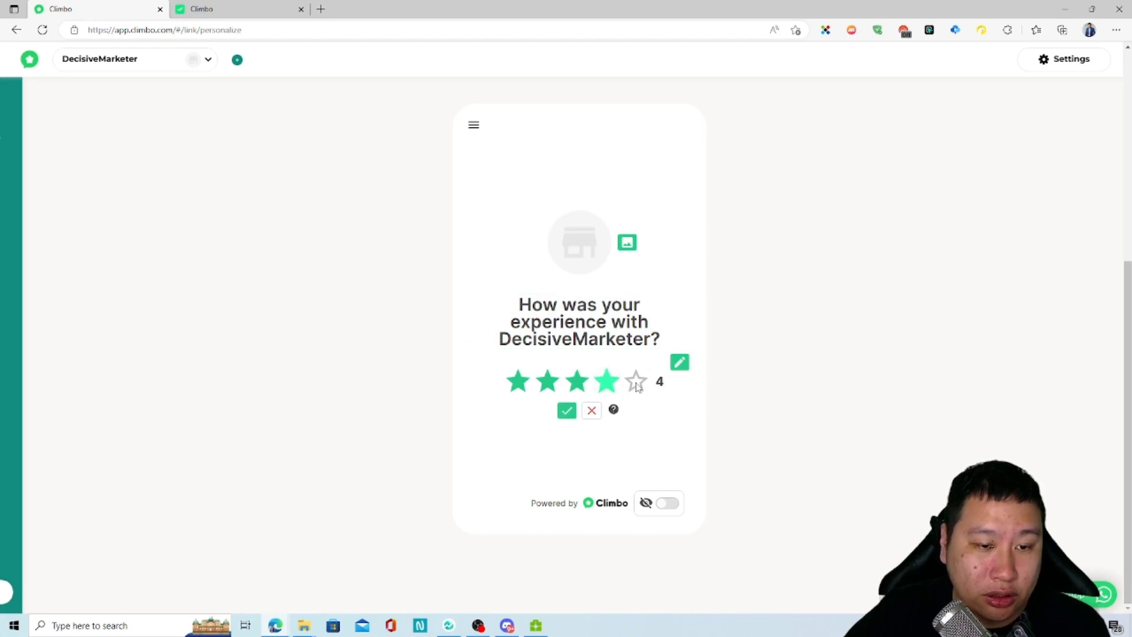
left_click(591, 413)
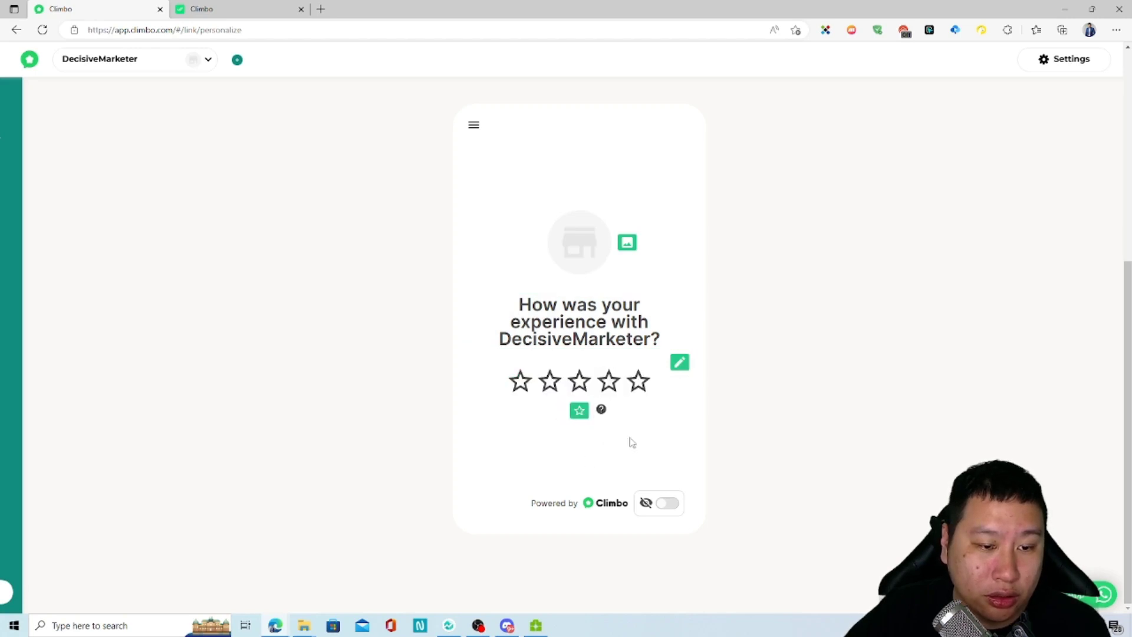
left_click(579, 410)
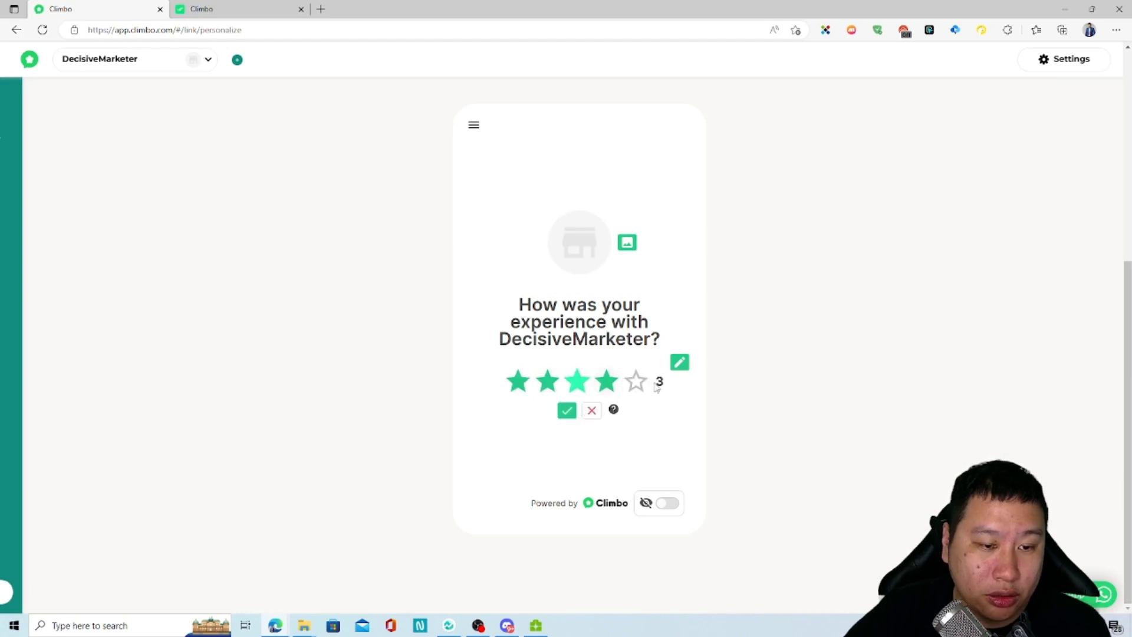
left_click(591, 411)
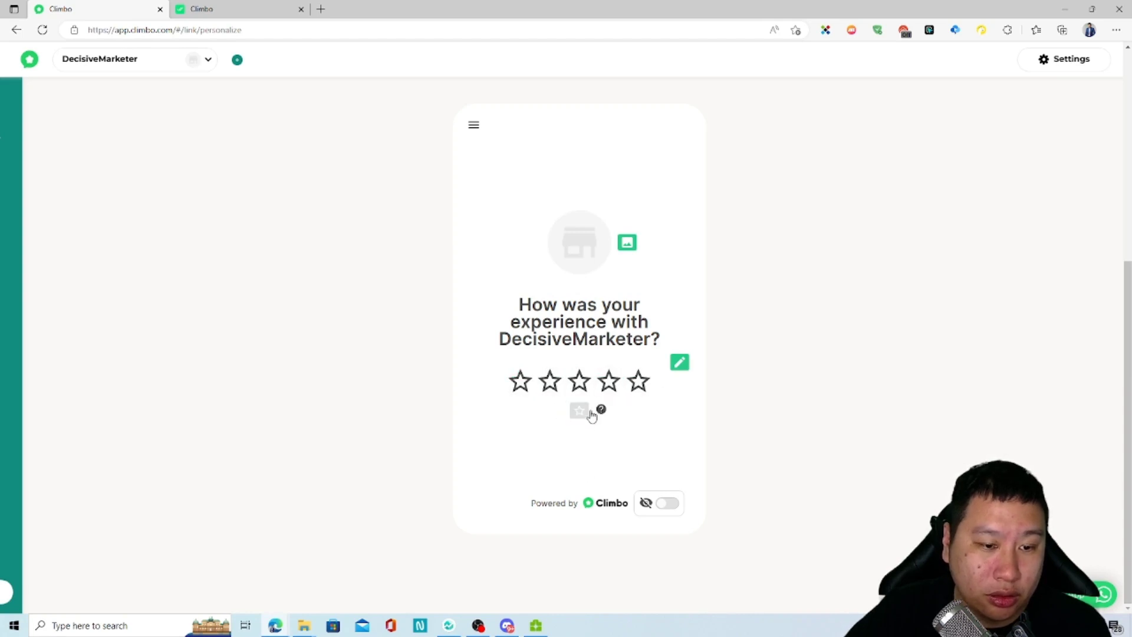
mouse_move(602, 412)
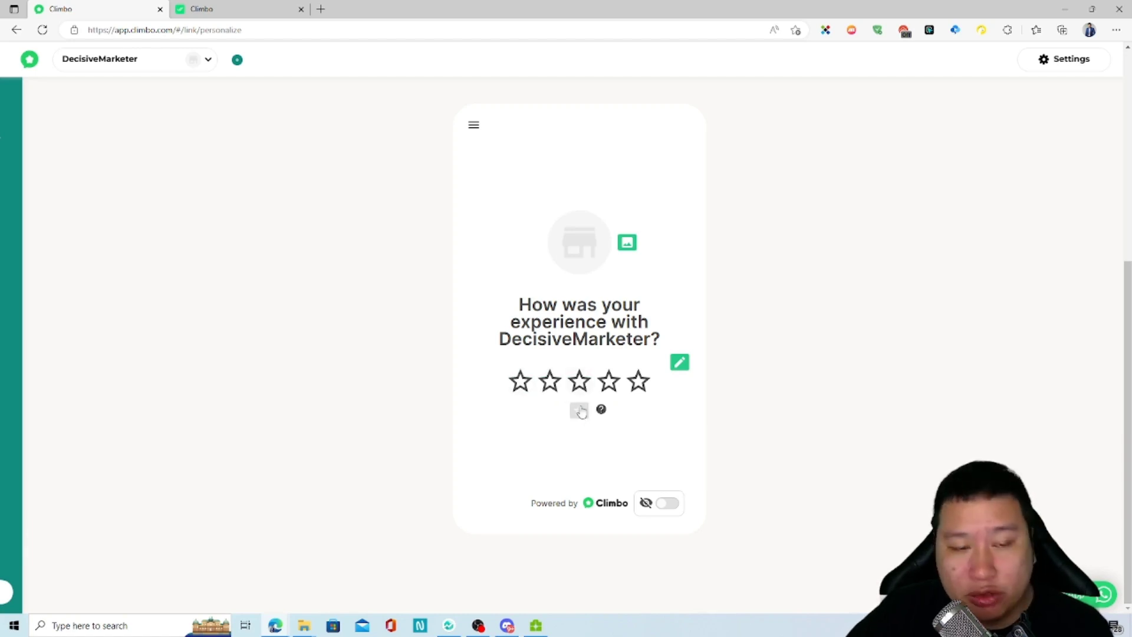
left_click(580, 410)
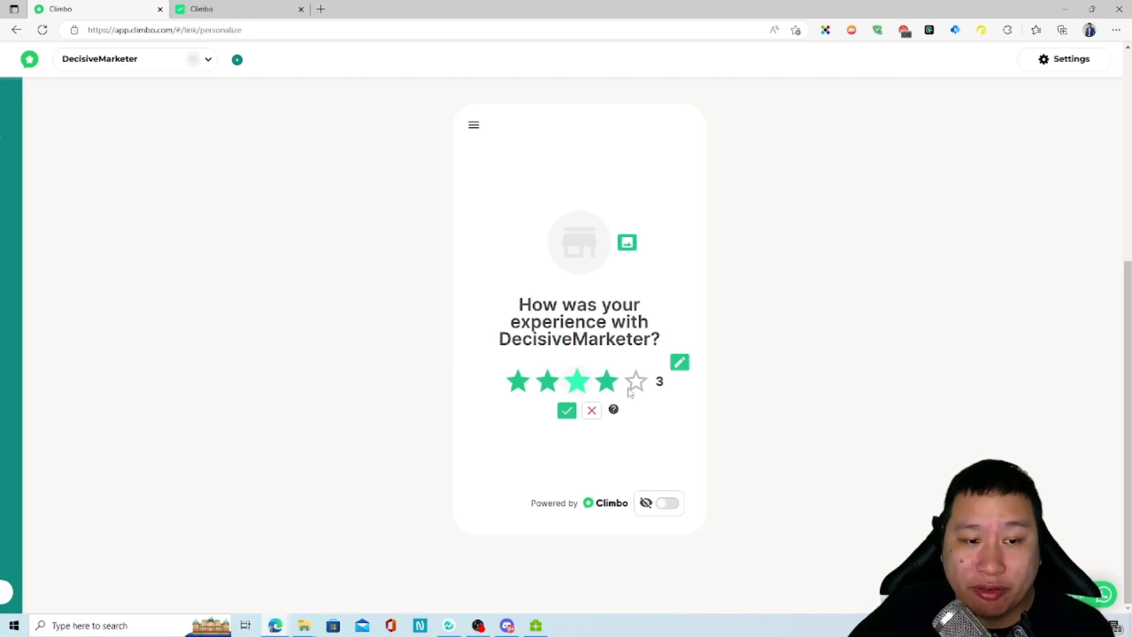
left_click(606, 385)
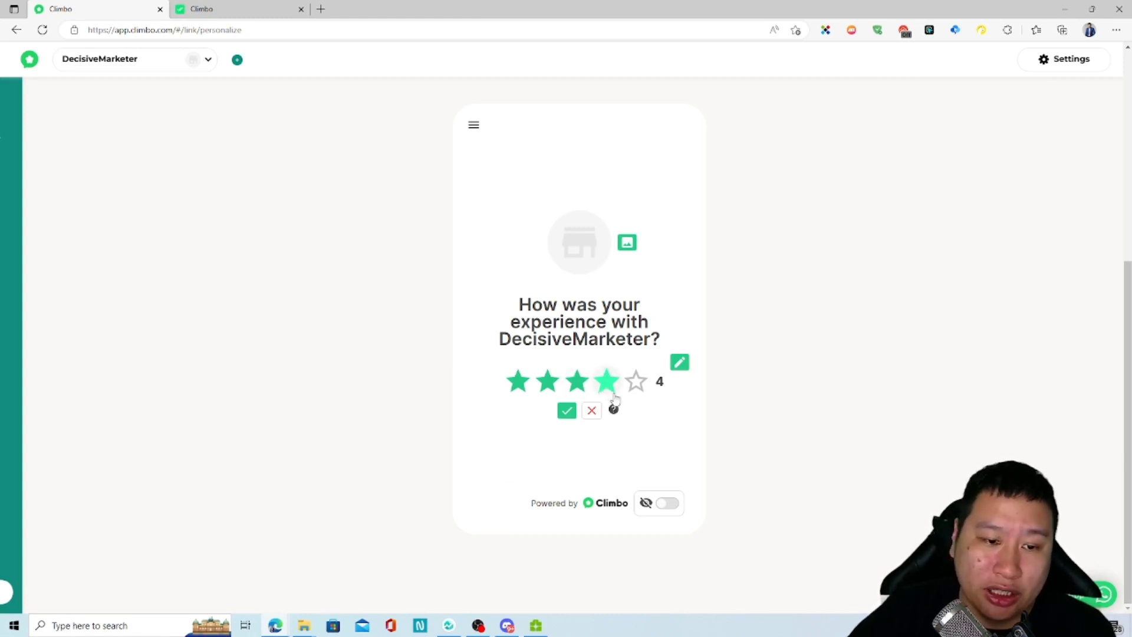
mouse_move(615, 409)
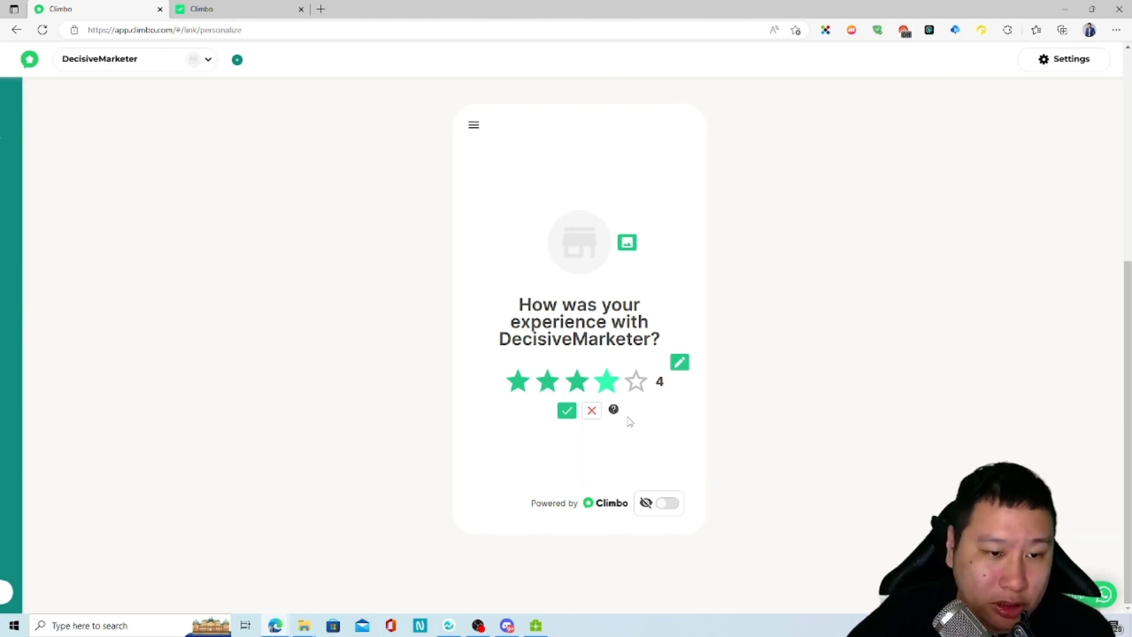
left_click(592, 411)
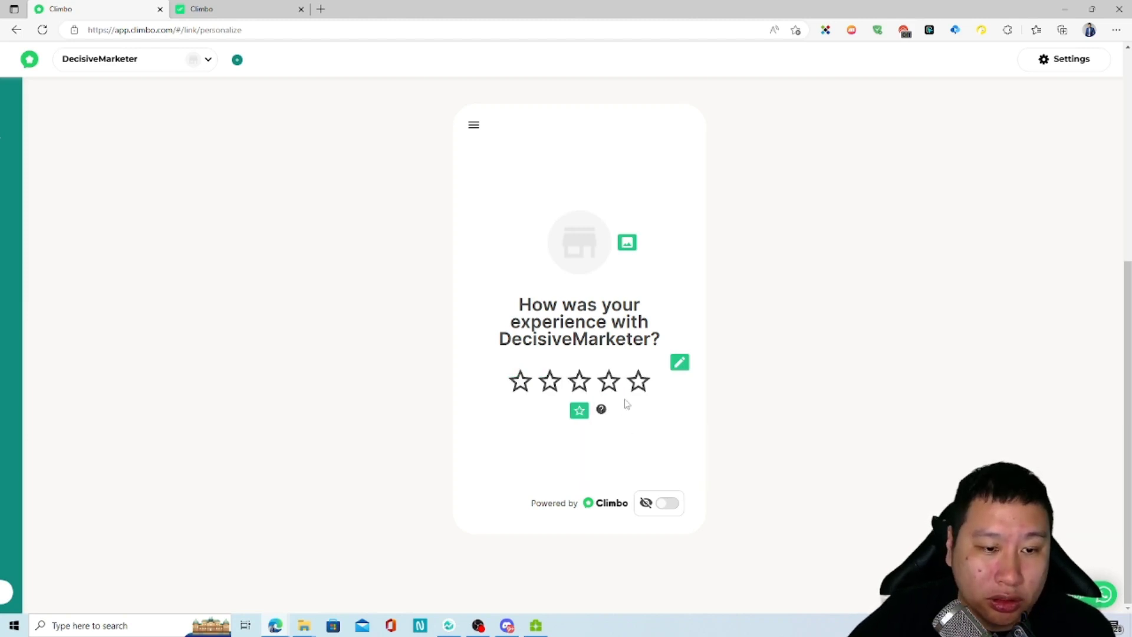
Step: Toggle off the Powered by Climbo branding, then restore it
left_click(667, 503)
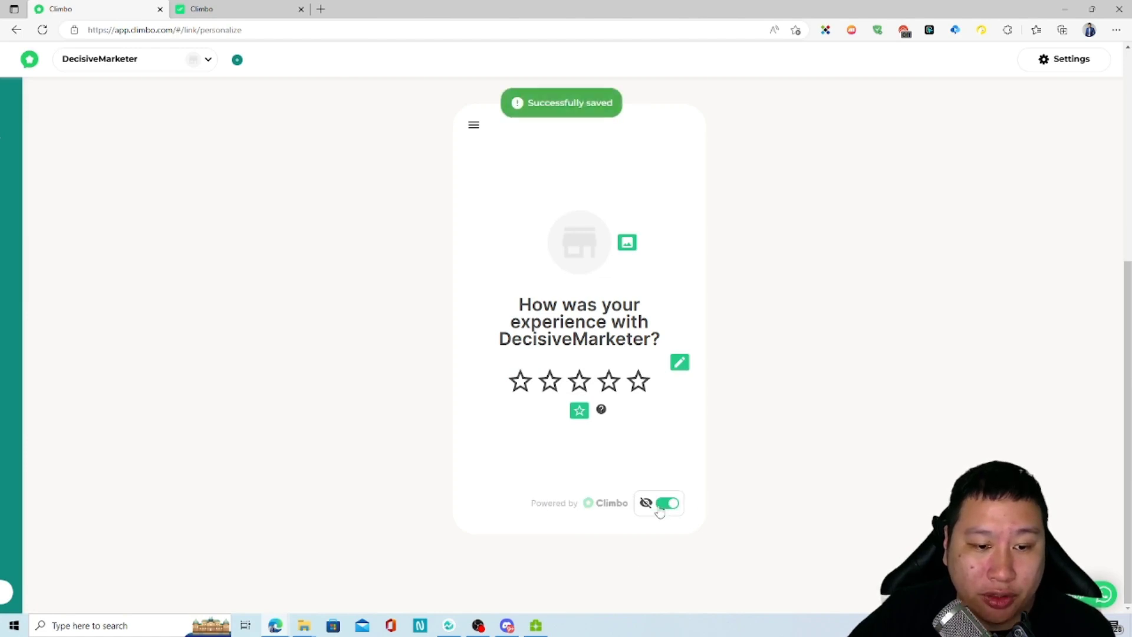
left_click(663, 508)
scroll(741, 425, "up", 5)
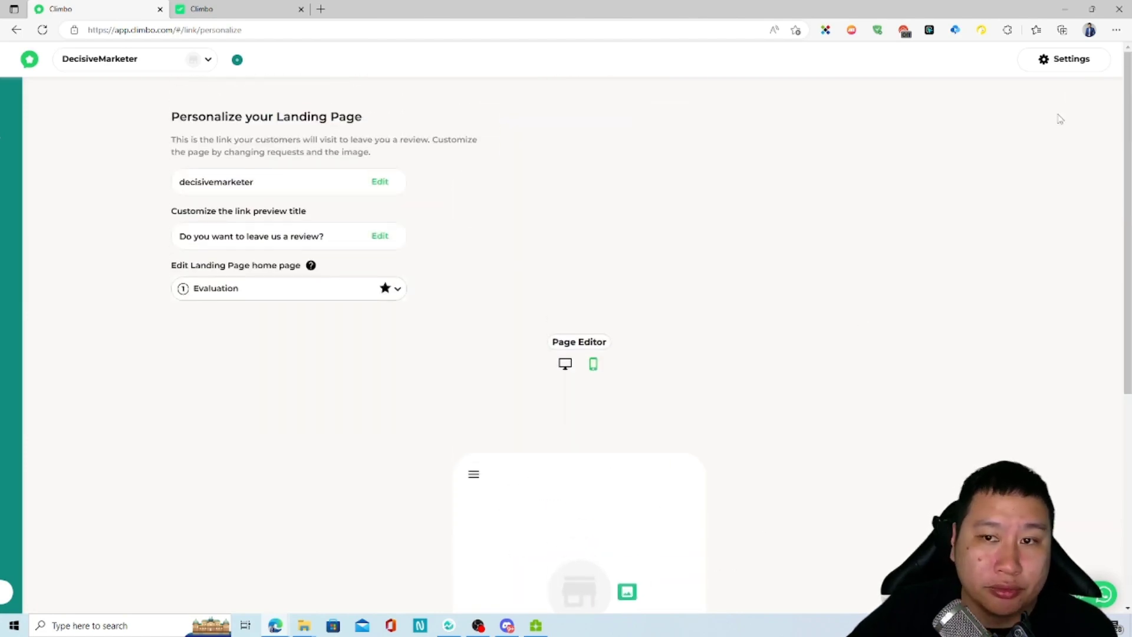
Step: Start editing the decisivemarketer landing page link, then cancel without changes
left_click(1085, 59)
left_click(735, 220)
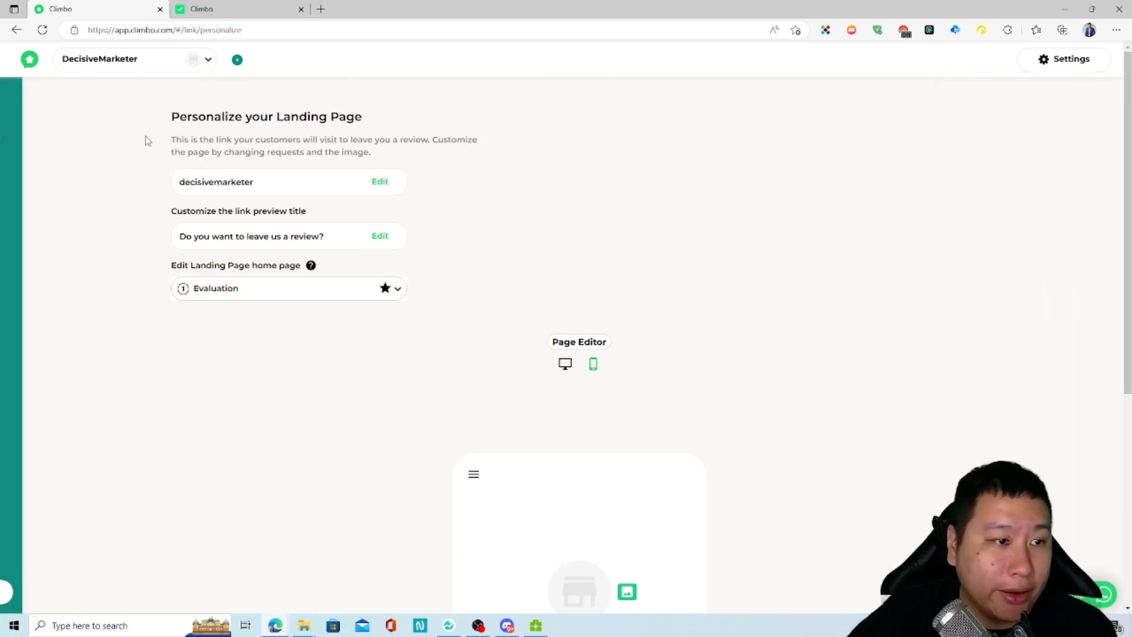
left_click(380, 182)
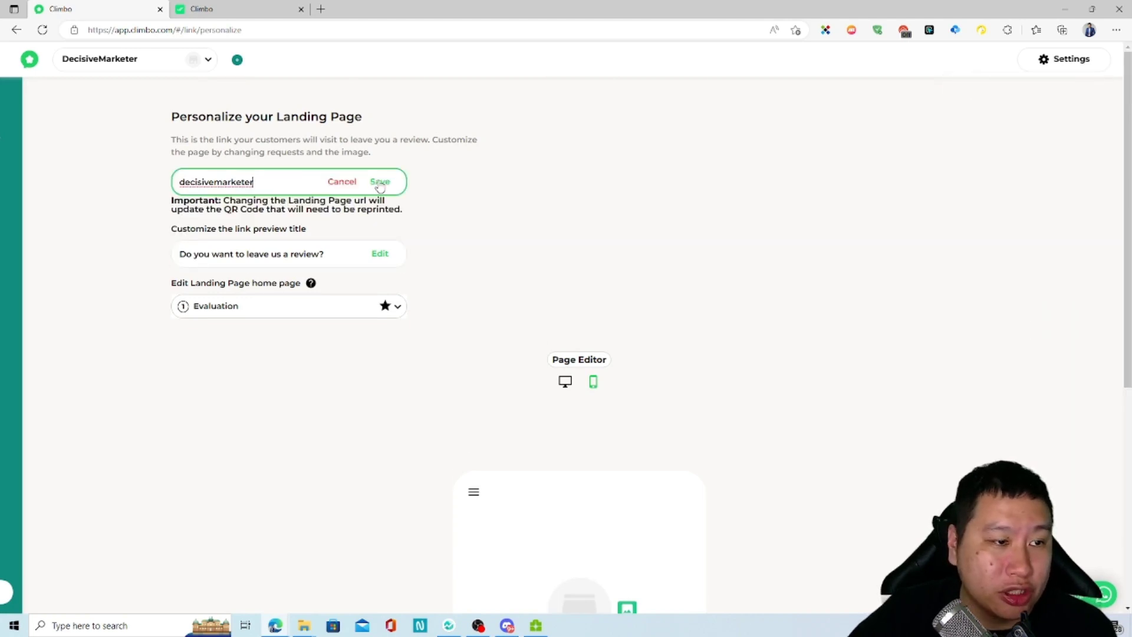
left_click(343, 182)
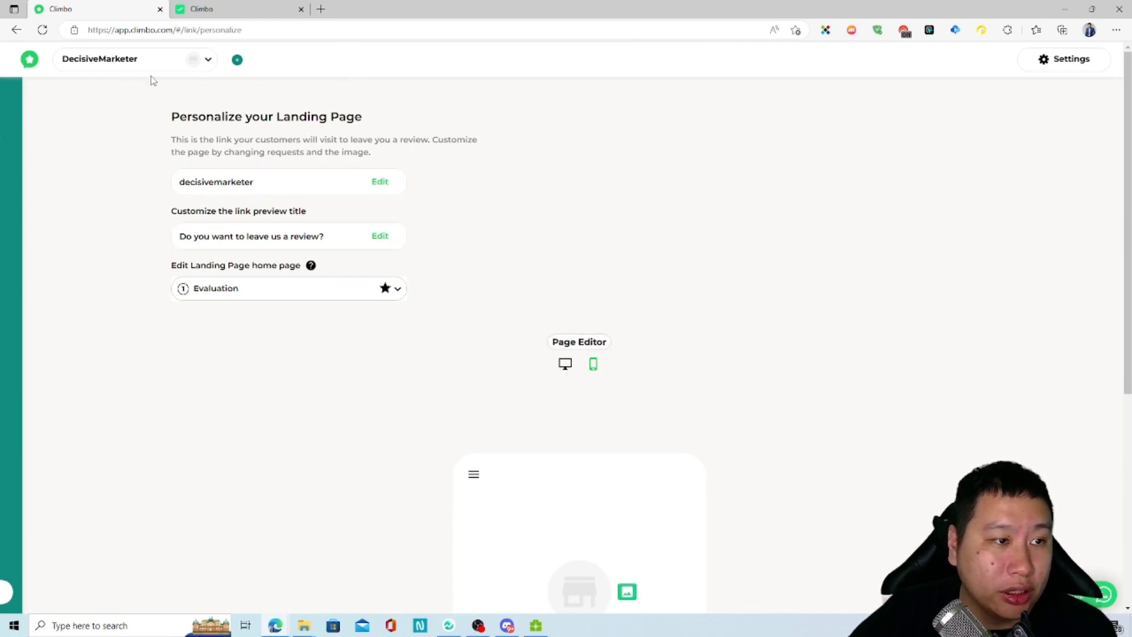
Step: Go to Get Reviews and flip through the Email, SMS and QR Code request tabs
mouse_move(8, 143)
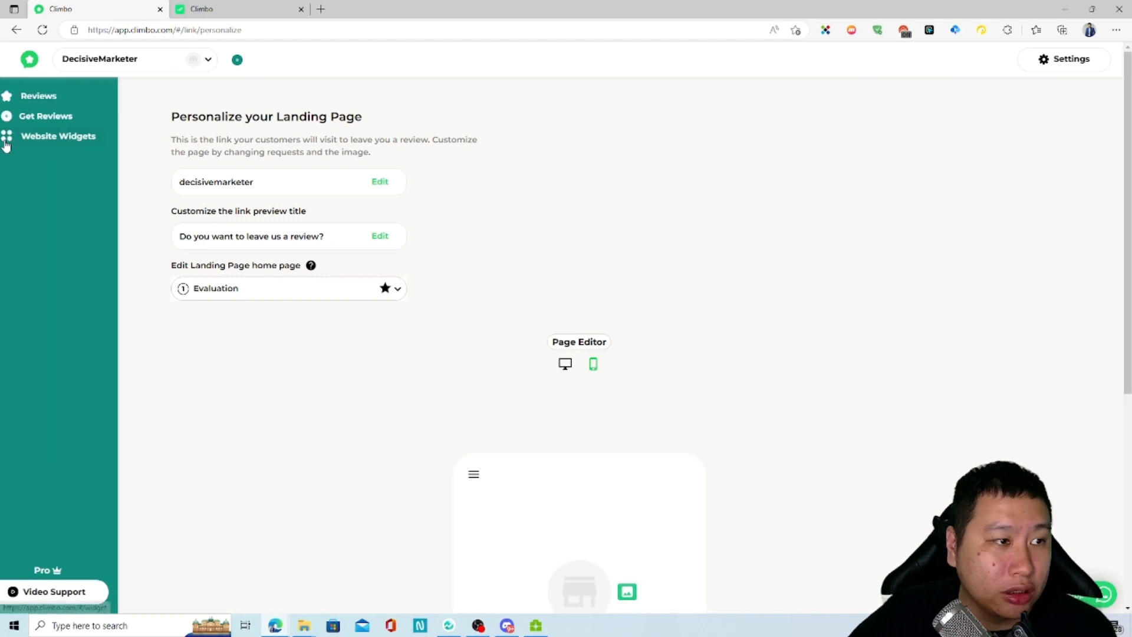
left_click(69, 99)
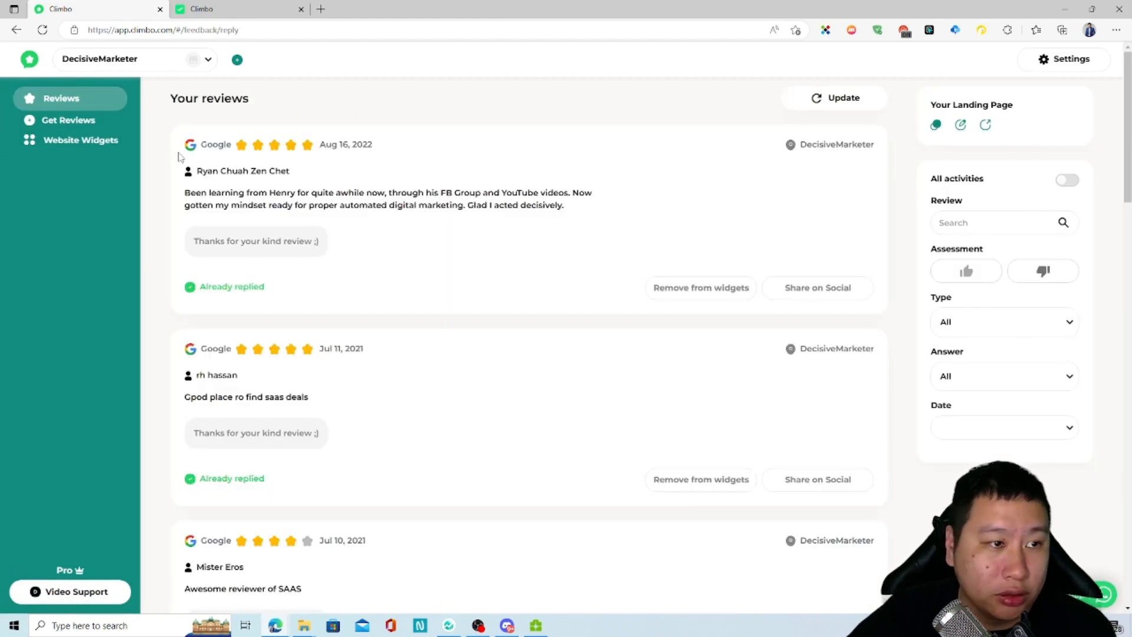
left_click(82, 124)
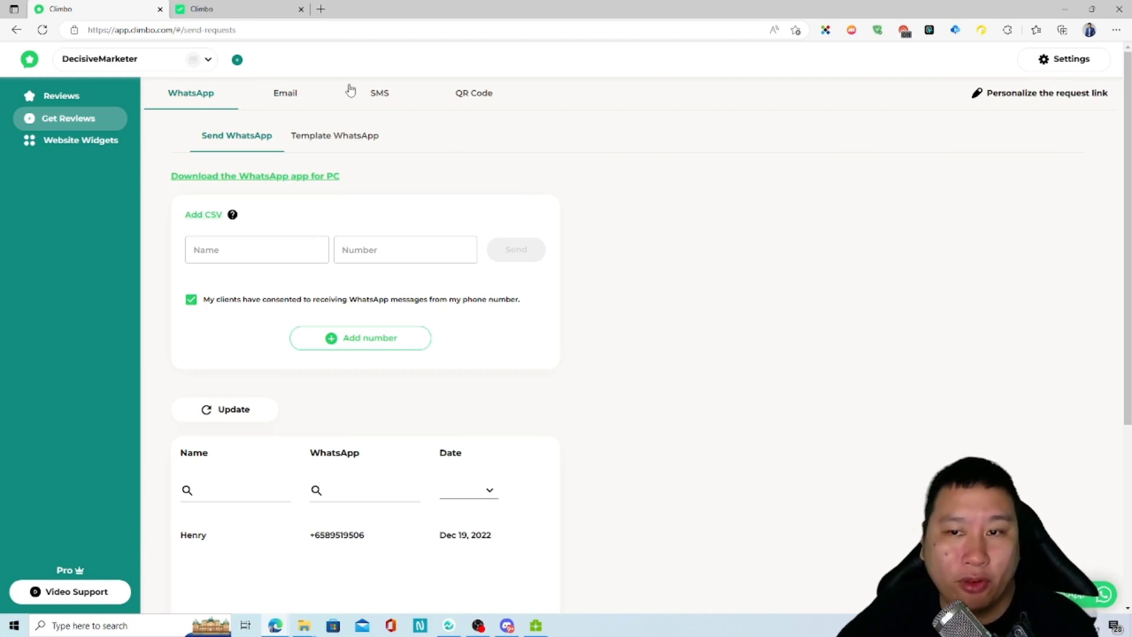
left_click(273, 102)
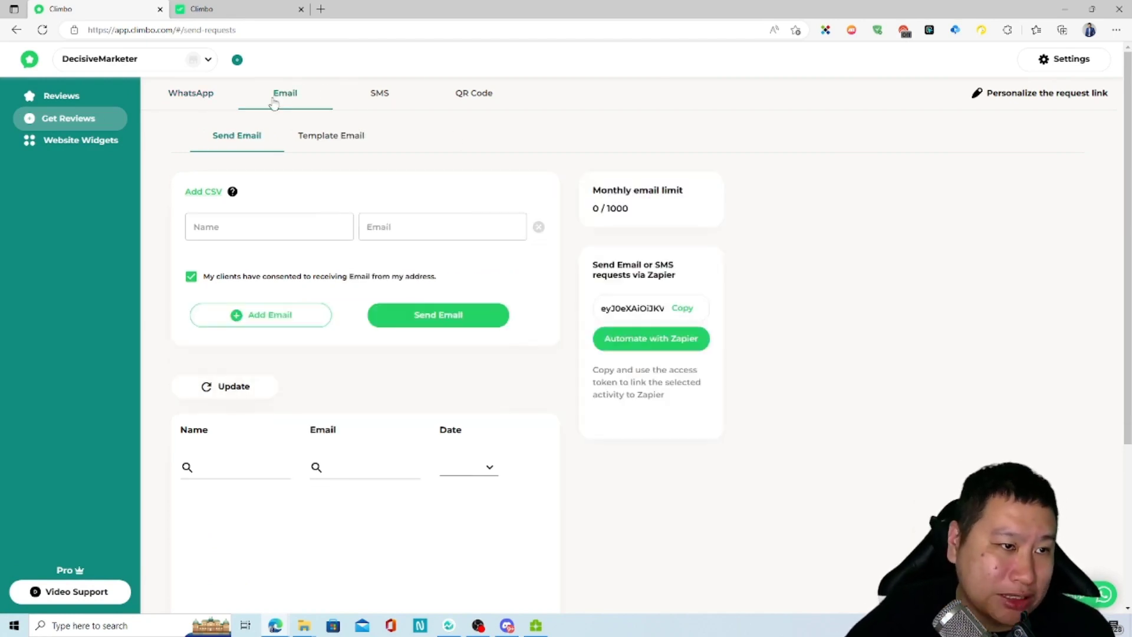
left_click(391, 104)
left_click(485, 105)
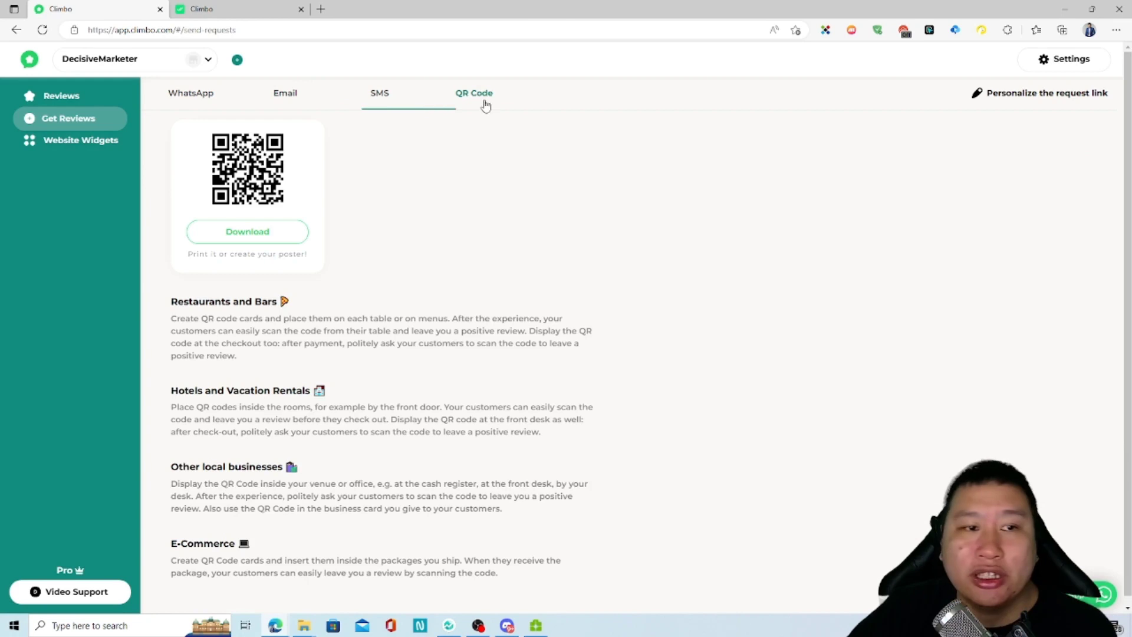
left_click(283, 107)
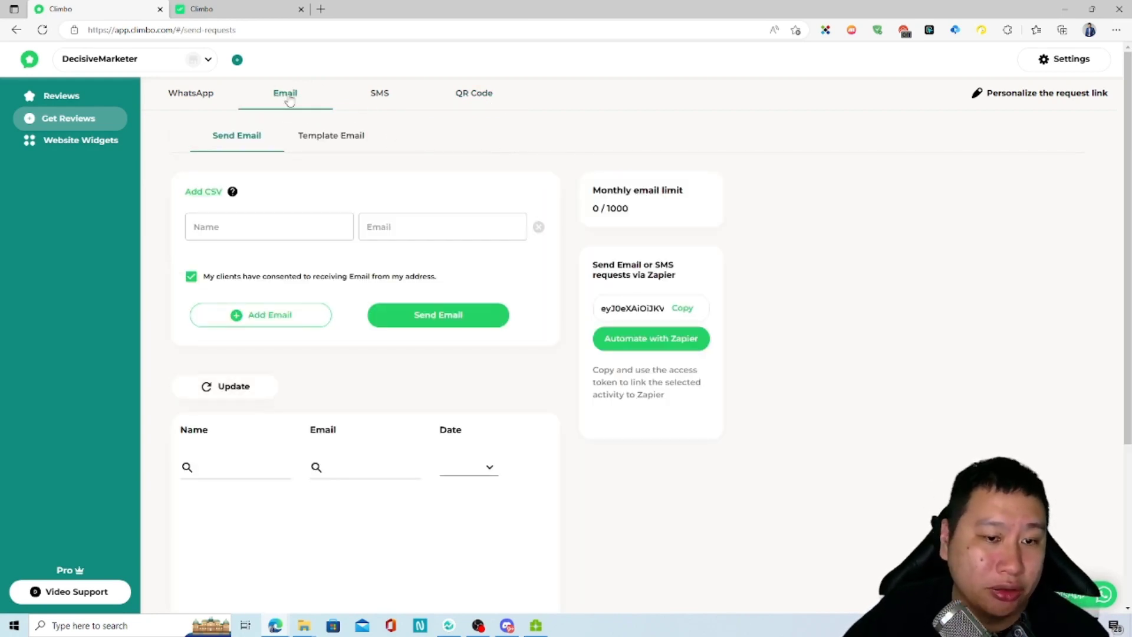
Step: Highlight the 1000 monthly email limit, then check the SMS limit
left_click_drag(646, 212, 578, 210)
left_click(652, 209)
left_click(608, 209)
left_click(379, 93)
left_click(579, 211)
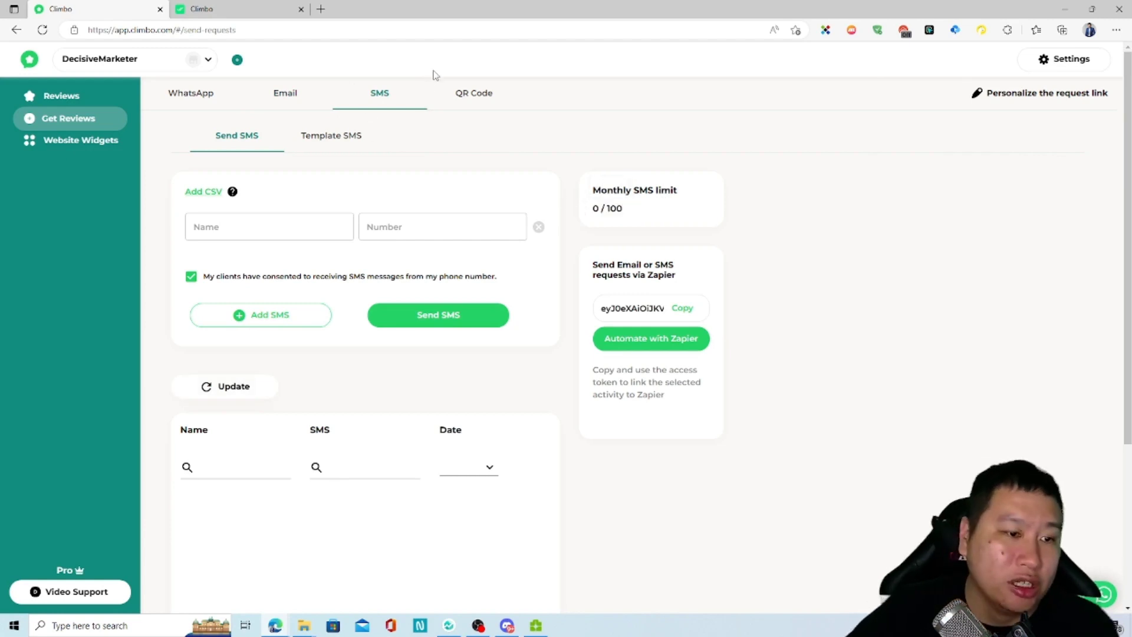
Step: On the QR Code tab, highlight the restaurant QR code advice and scroll the page
left_click(484, 102)
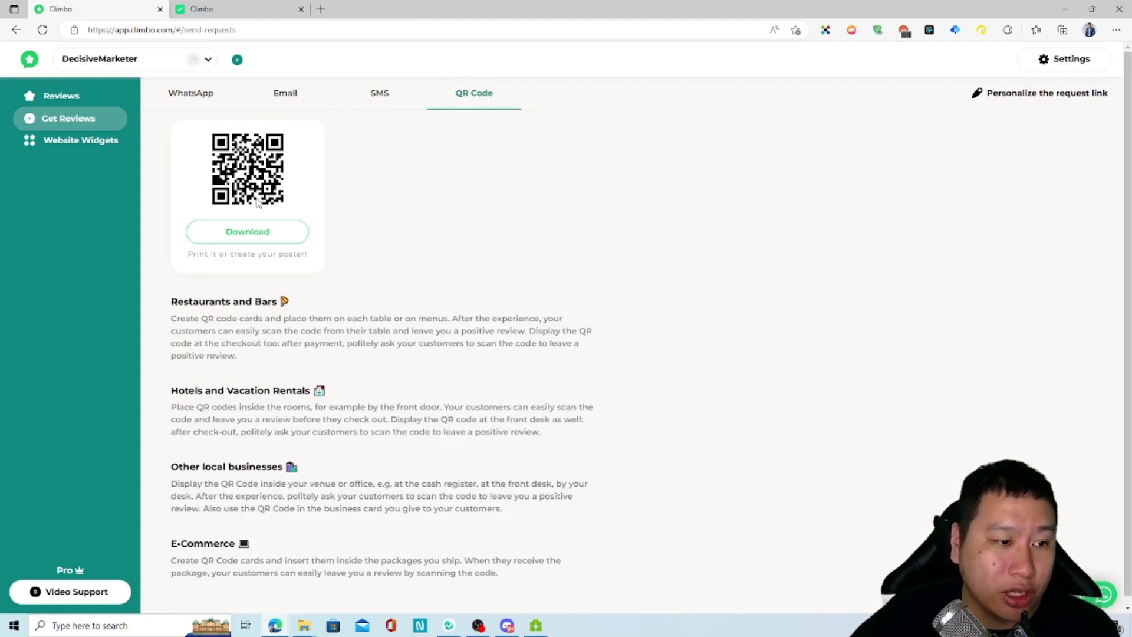
left_click_drag(201, 320, 280, 326)
left_click(281, 326)
scroll(353, 448, "down", 1)
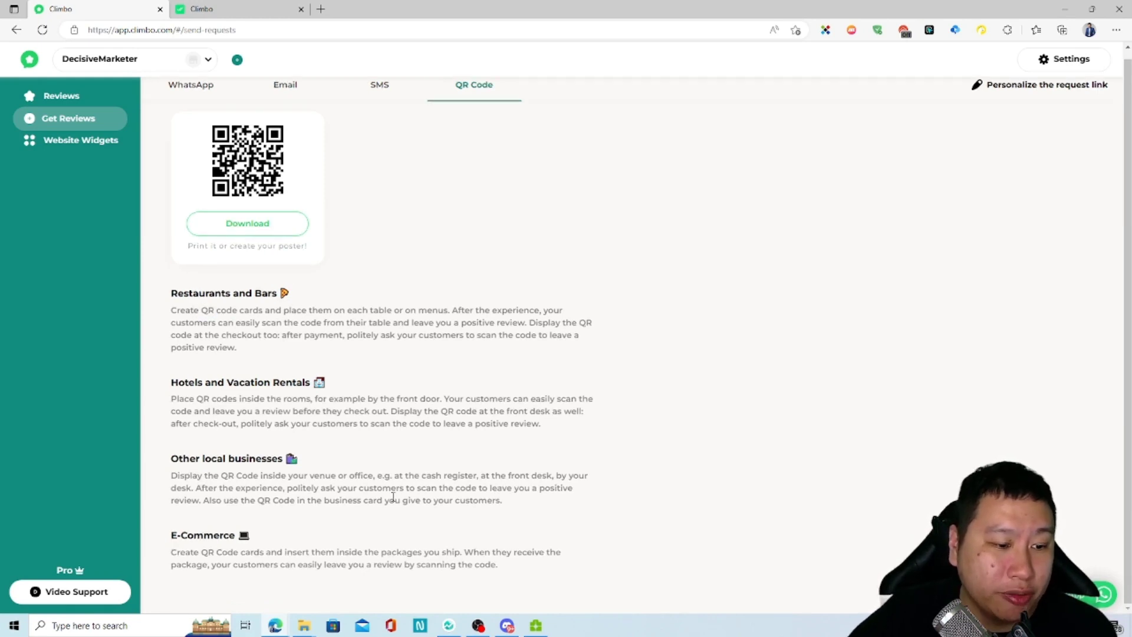
scroll(411, 486, "up", 1)
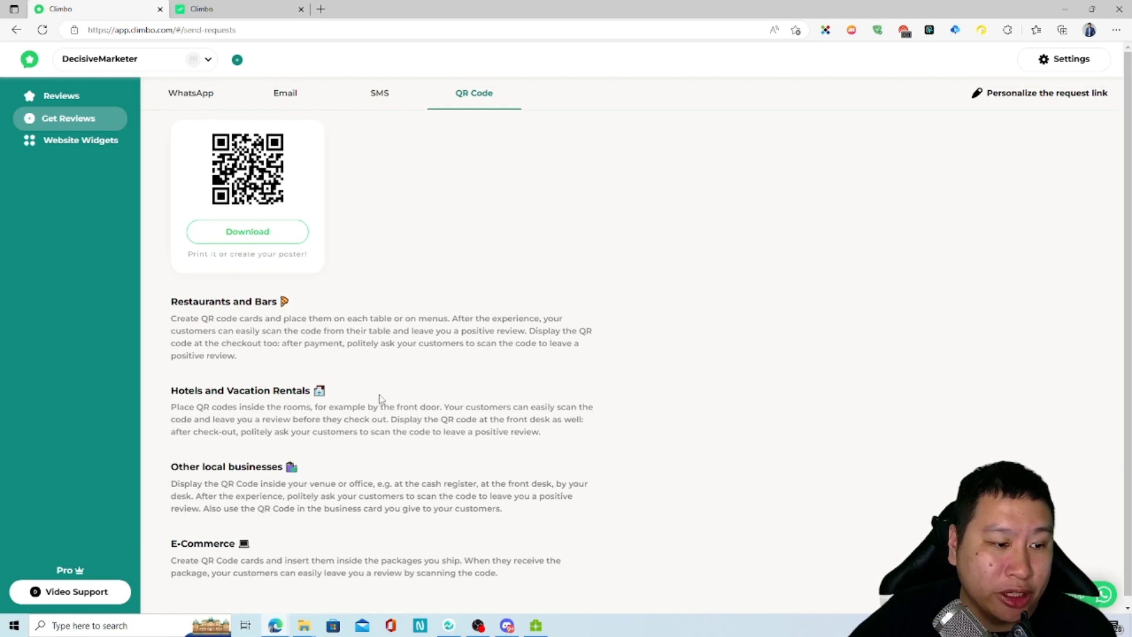
scroll(305, 124, "down", 1)
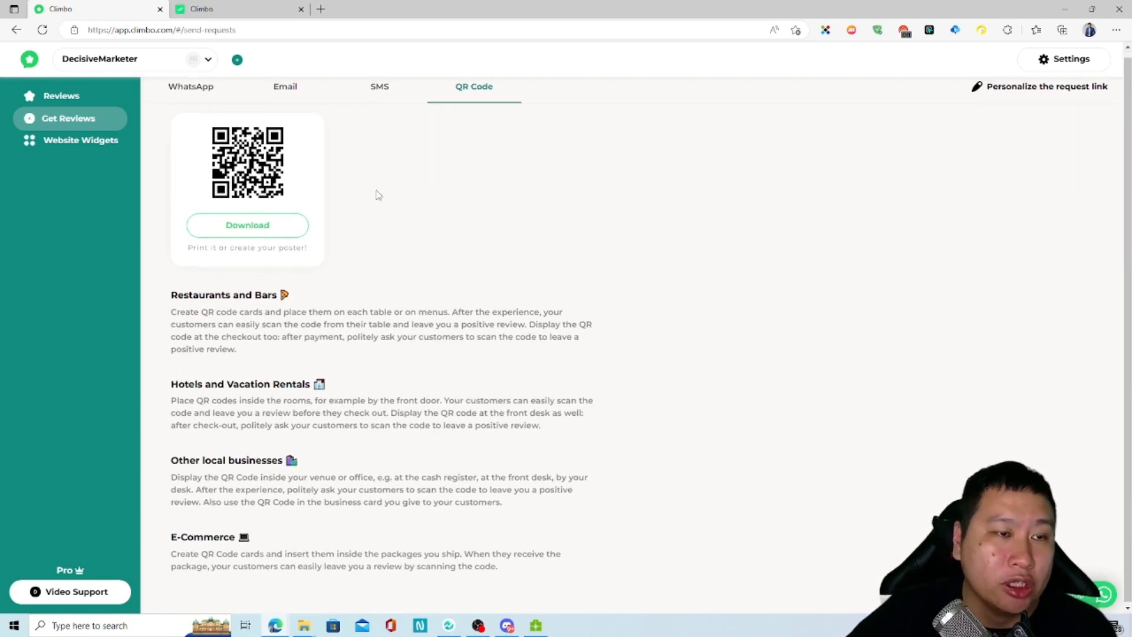
scroll(184, 116, "up", 1)
Step: Look at the Template WhatsApp message, then return to the Send WhatsApp form
left_click(187, 105)
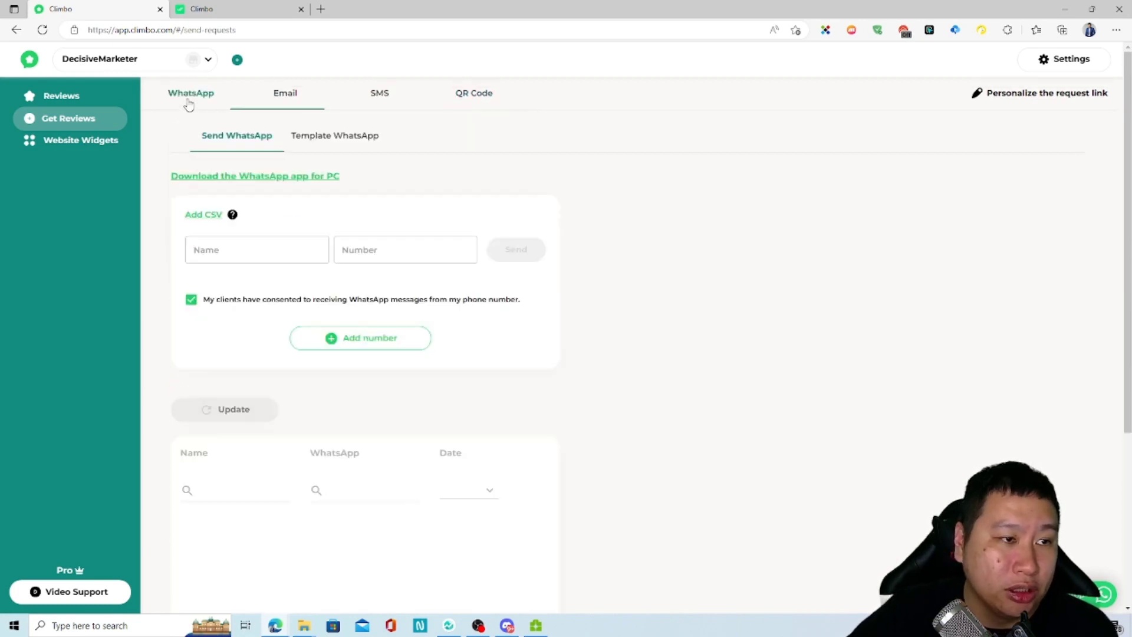
left_click(317, 147)
left_click(236, 136)
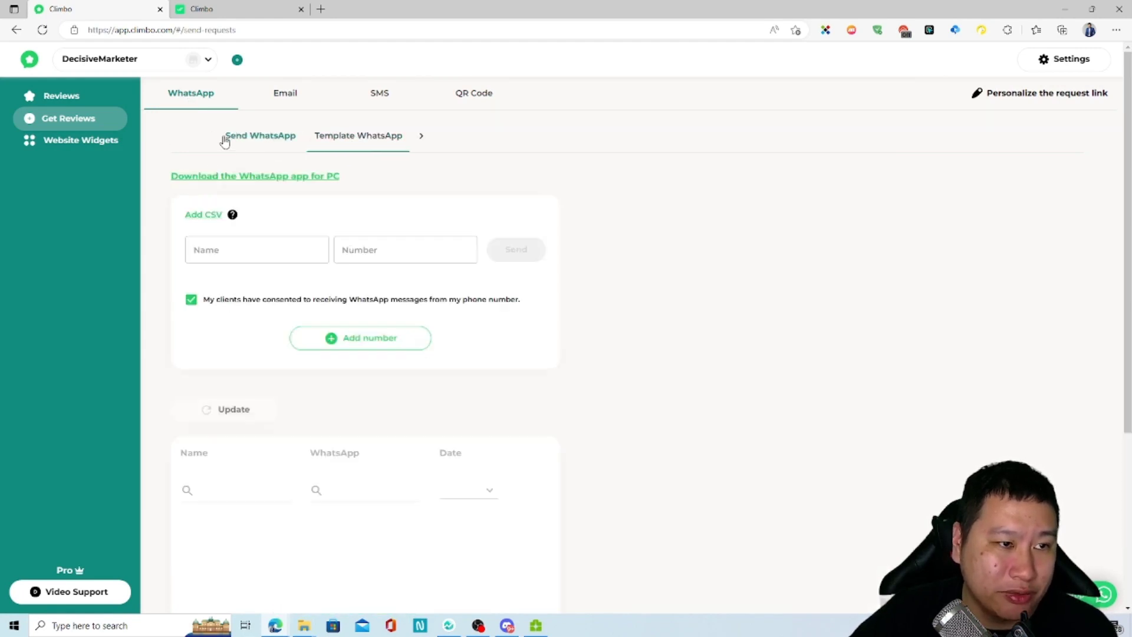
scroll(266, 516, "down", 3)
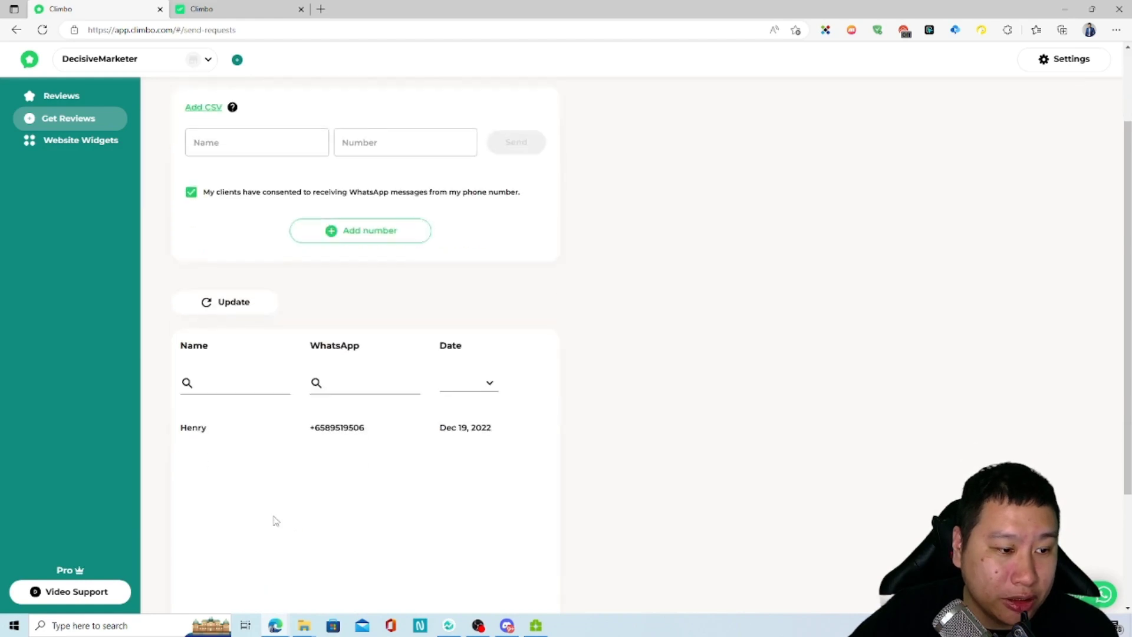
scroll(387, 397, "up", 3)
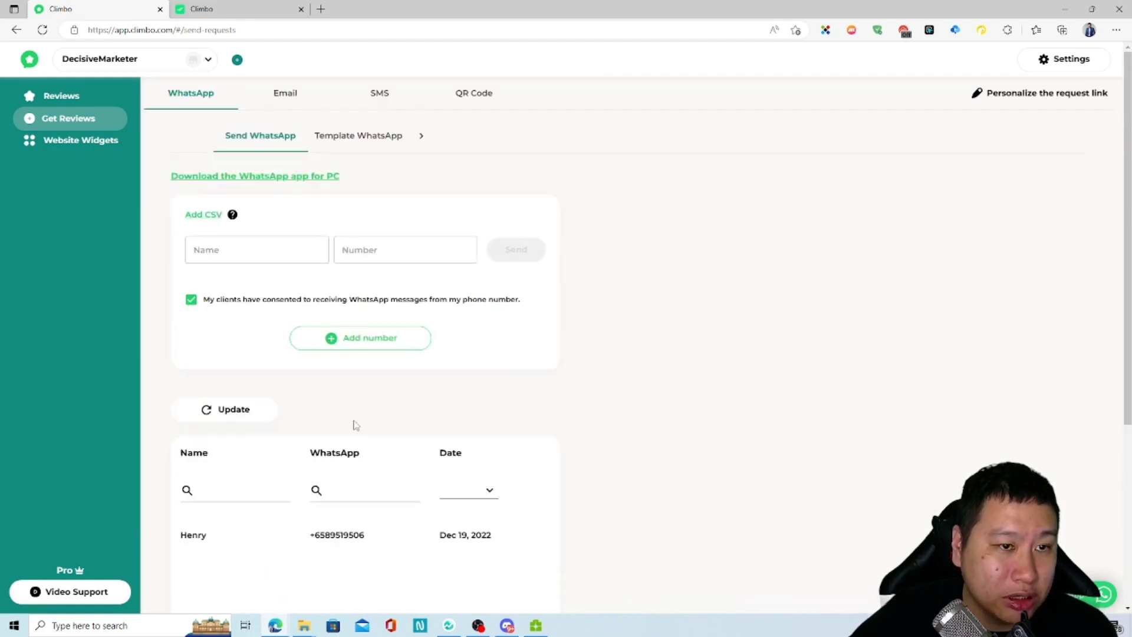
Step: Enter the customer's name and WhatsApp phone number
left_click(248, 252)
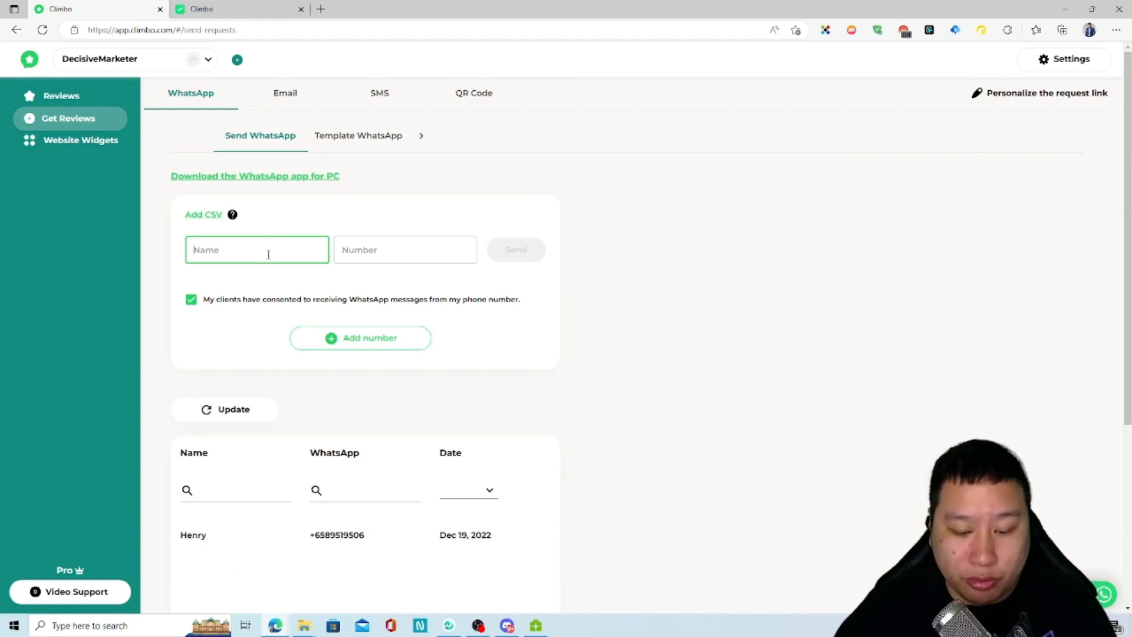
type("Henry")
key("Tab")
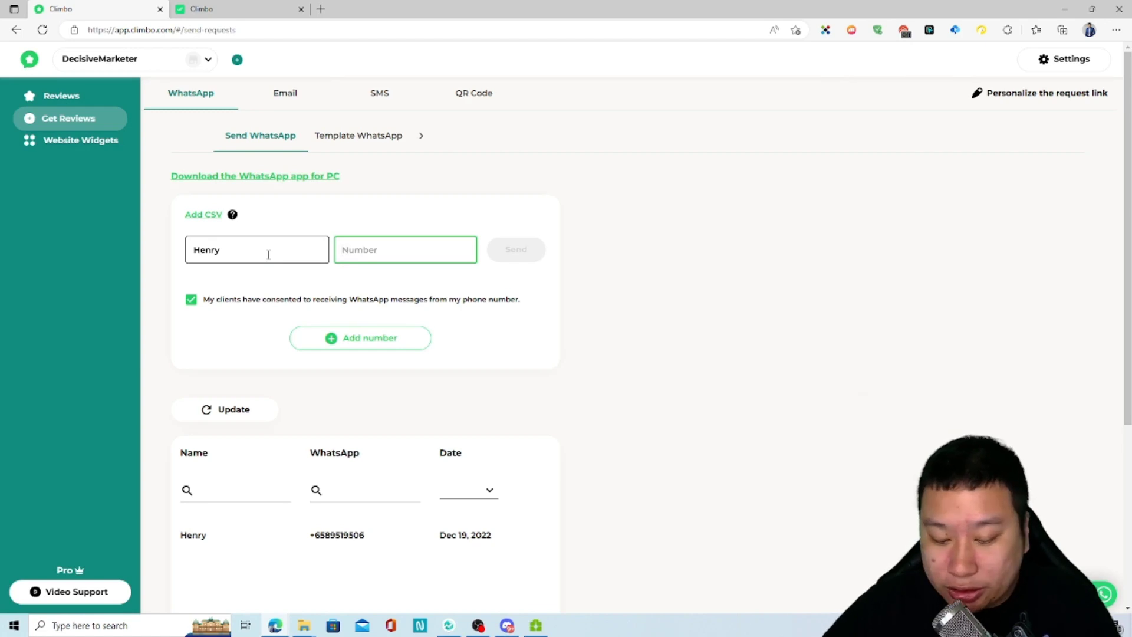
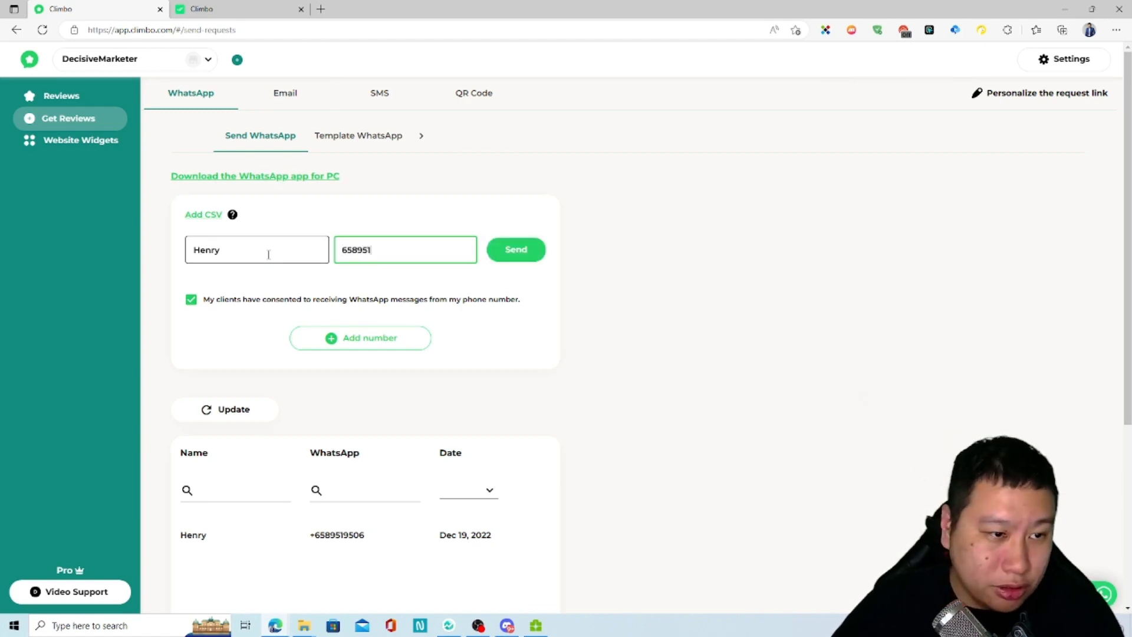
Step: Send the WhatsApp request, opening the prefilled chat, then return to the Climbo tab
left_click(509, 255)
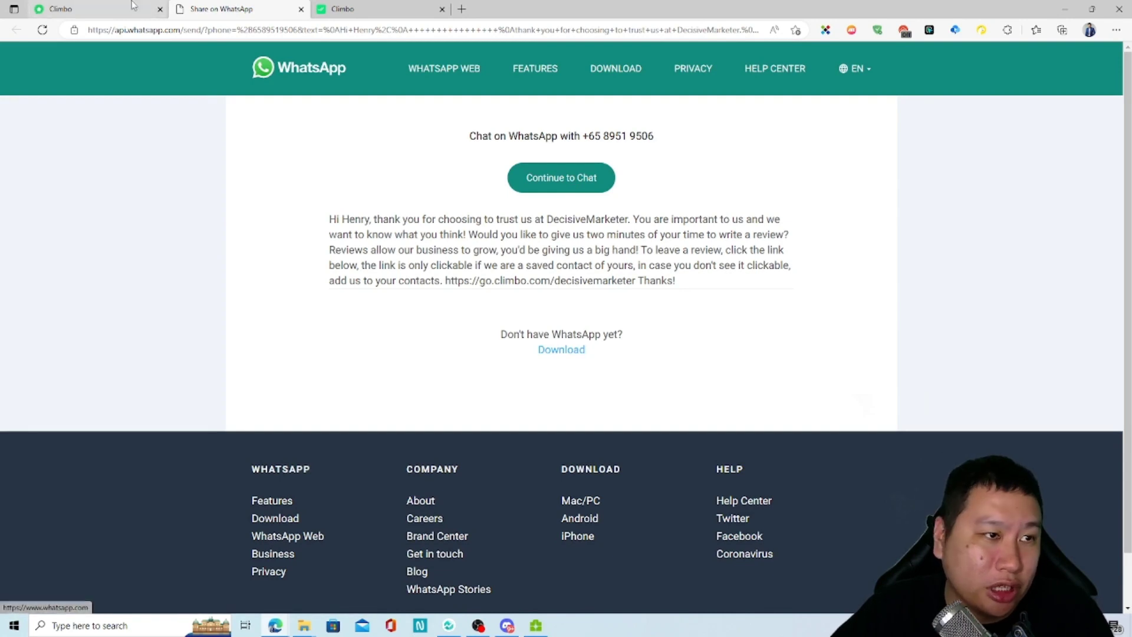
left_click(95, 9)
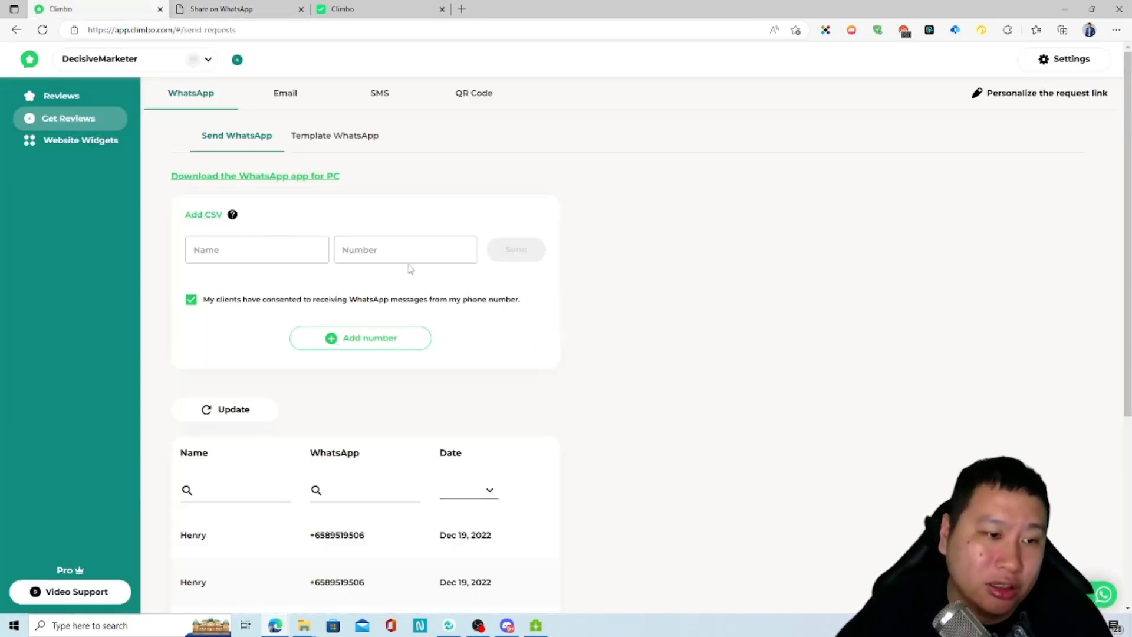
Step: On the Email tab, enter the recipient's name and e-mail address
left_click(311, 135)
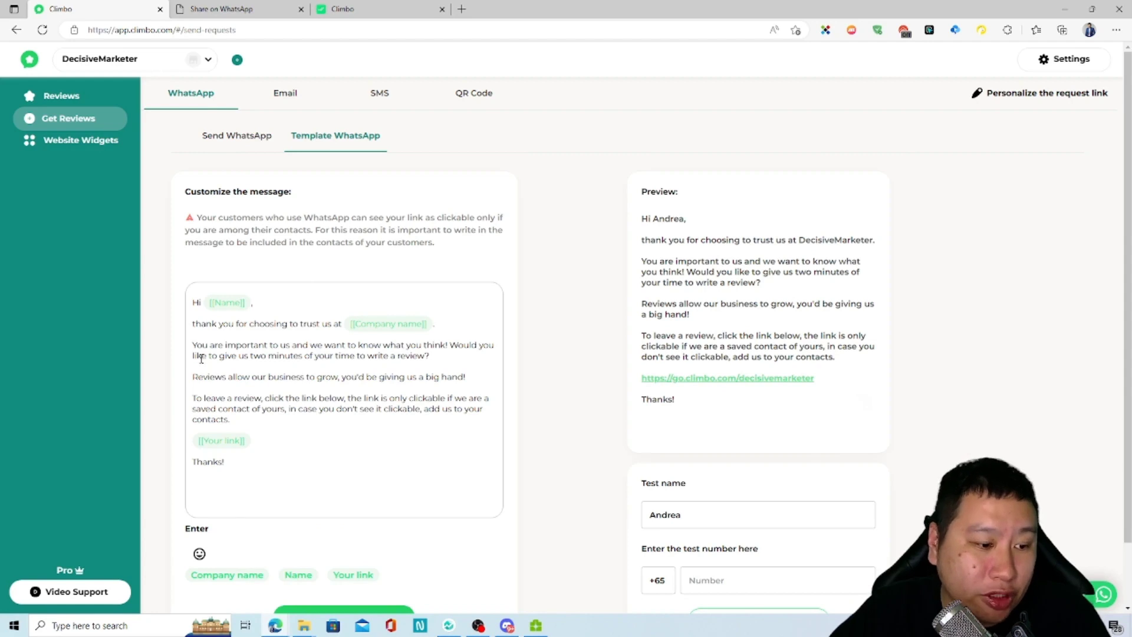
left_click(305, 101)
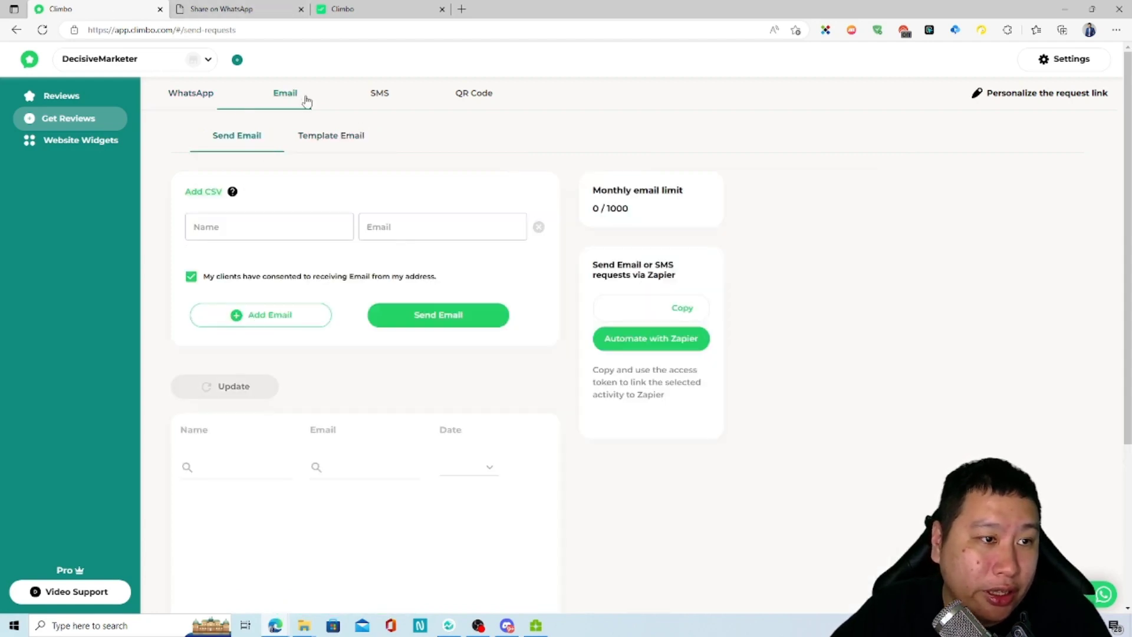
left_click(258, 227)
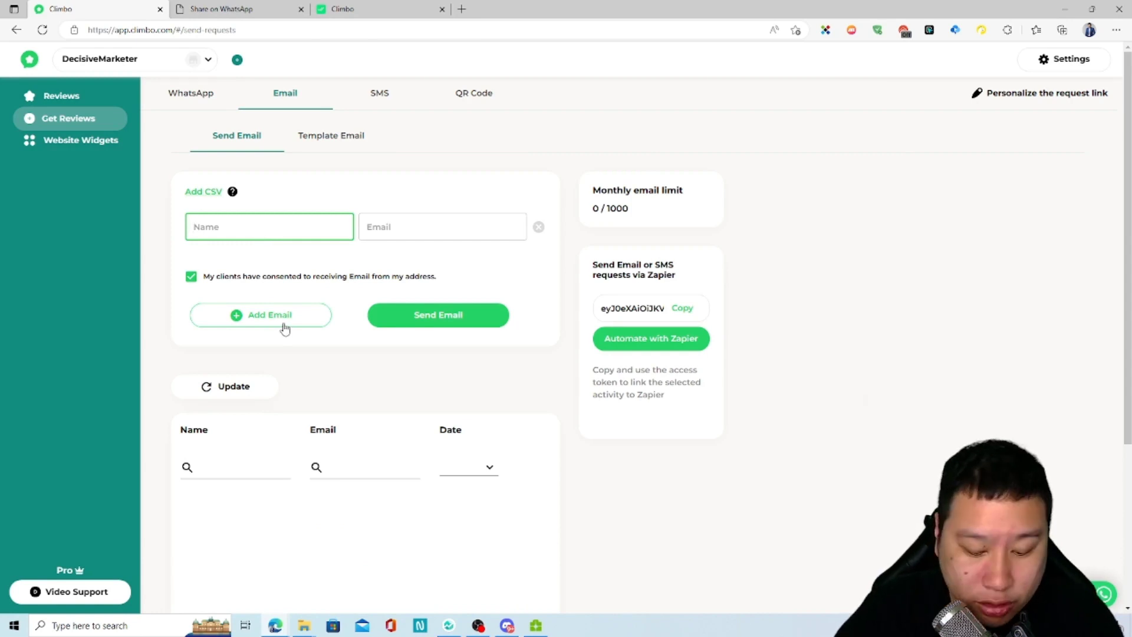
type("hyzhenry")
key("Tab")
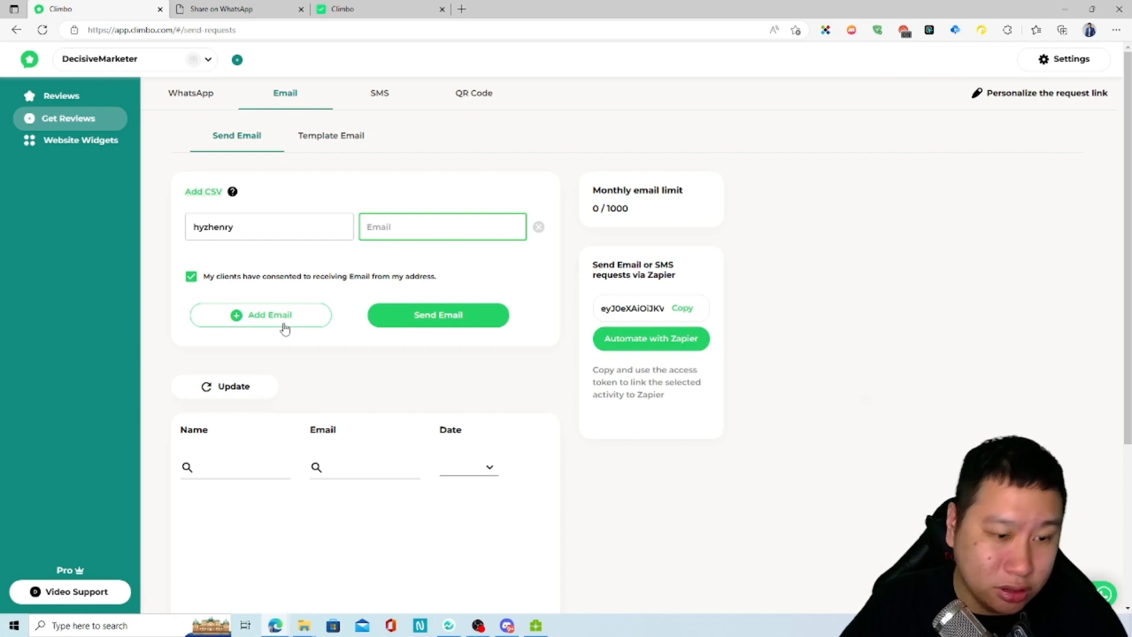
Step: Correct the recipient's name and send the email review request
key("shift+Tab")
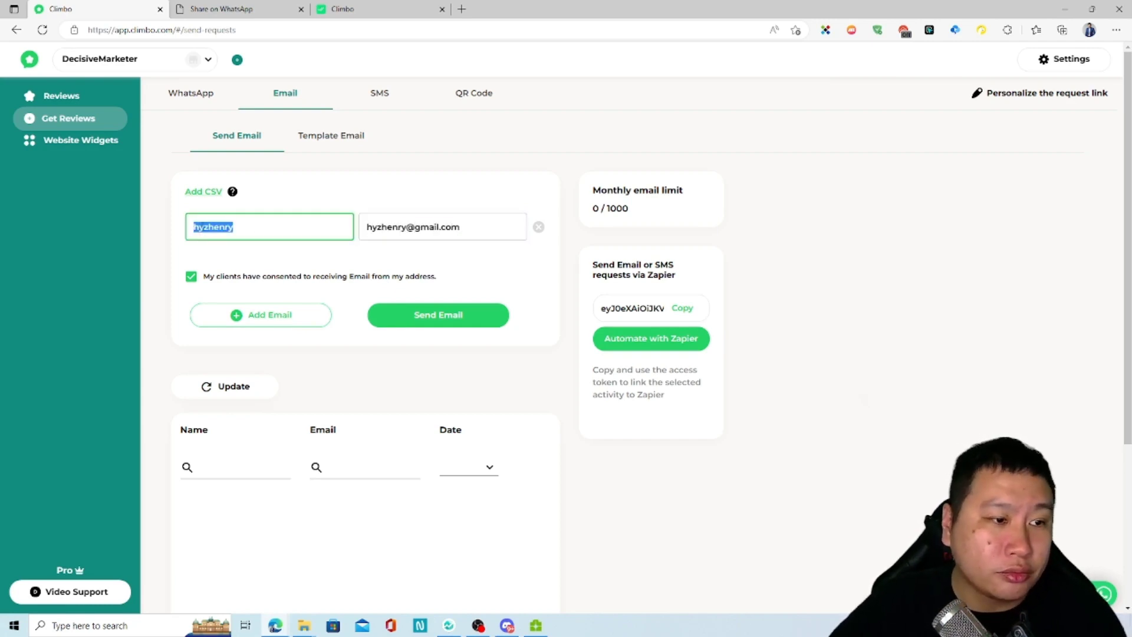
type("Hen")
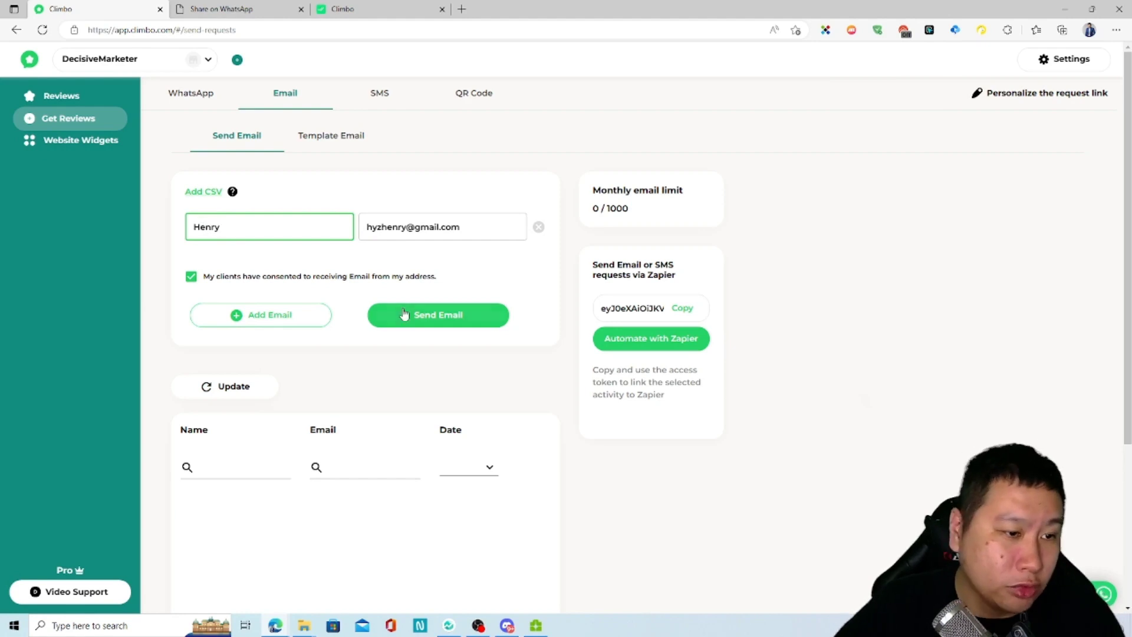
left_click(442, 316)
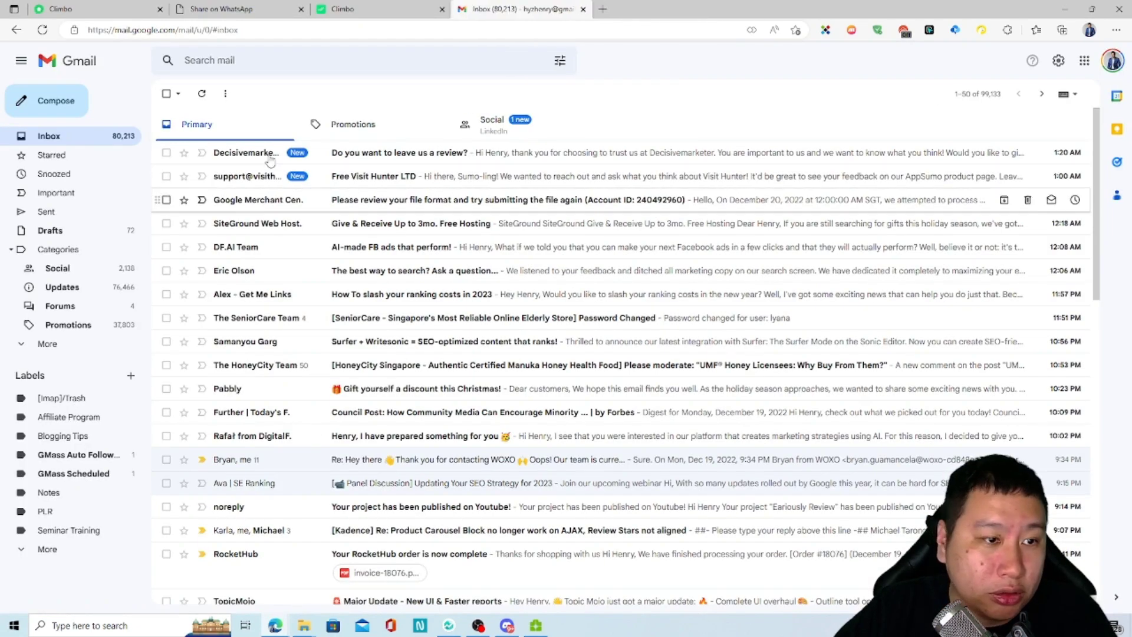
Step: Open the Decisivemarketer review request email in Gmail, view its star-rating page, and return to the Climbo tab
left_click(356, 159)
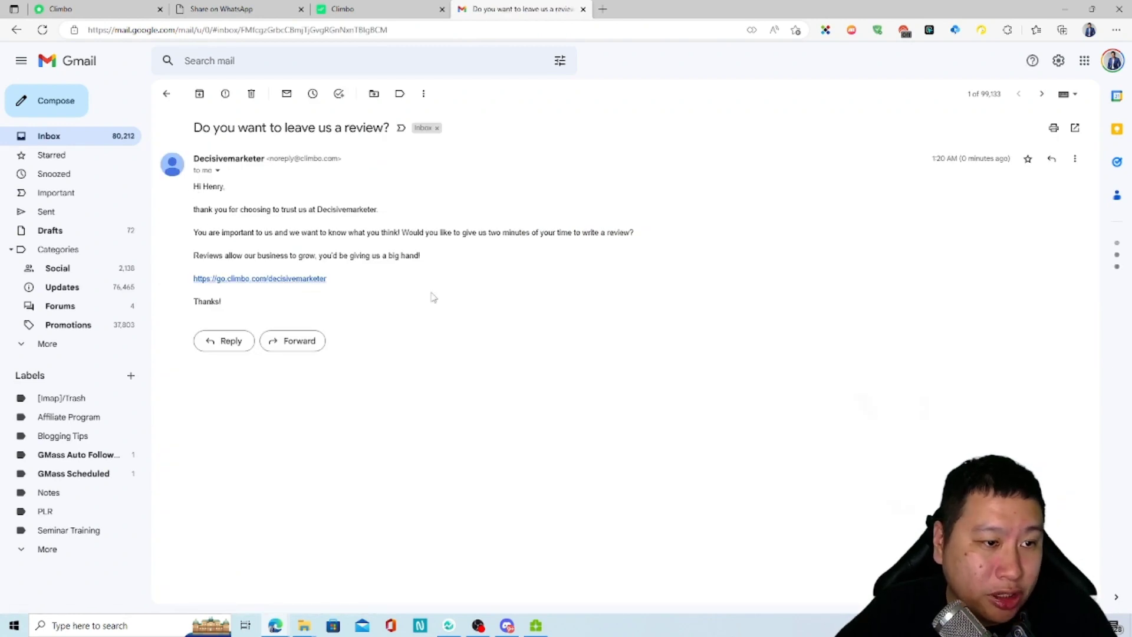
left_click(380, 10)
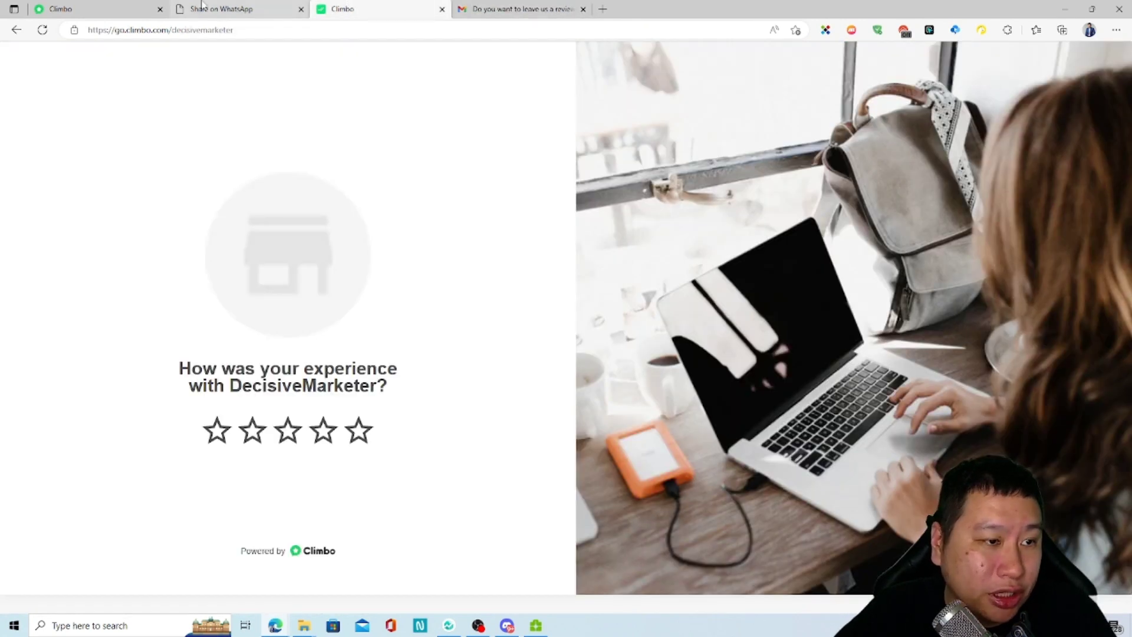
left_click(94, 9)
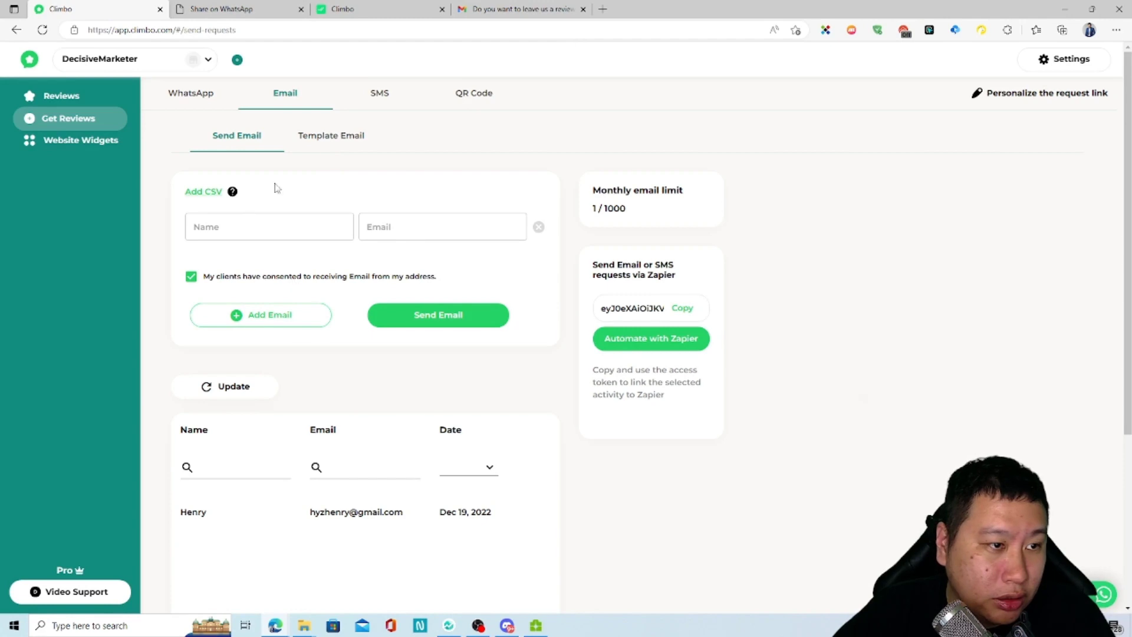
Step: Look over the email message template, then go back to the Send Email form showing 1 / 1000 used
left_click(319, 144)
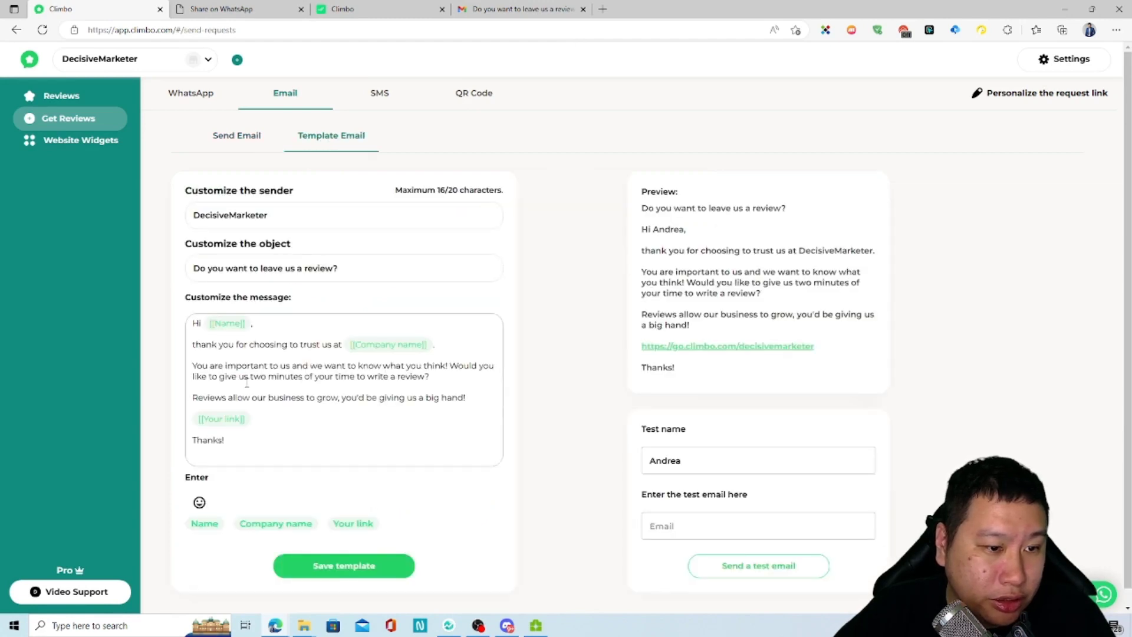
scroll(380, 392, "down", 1)
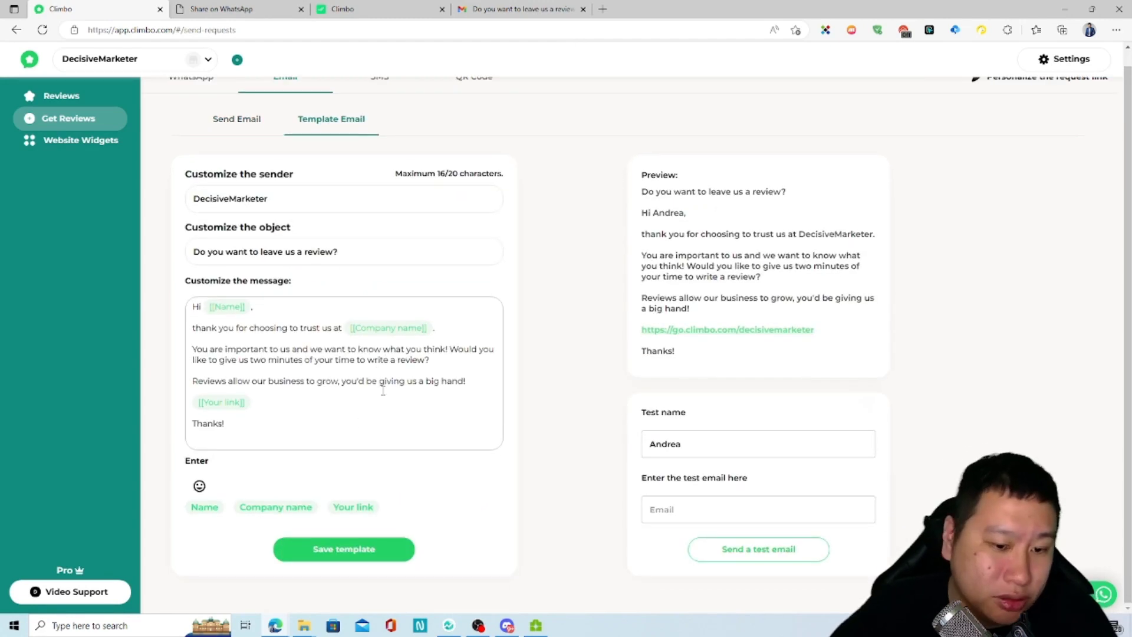
left_click(240, 135)
scroll(402, 533, "down", 4)
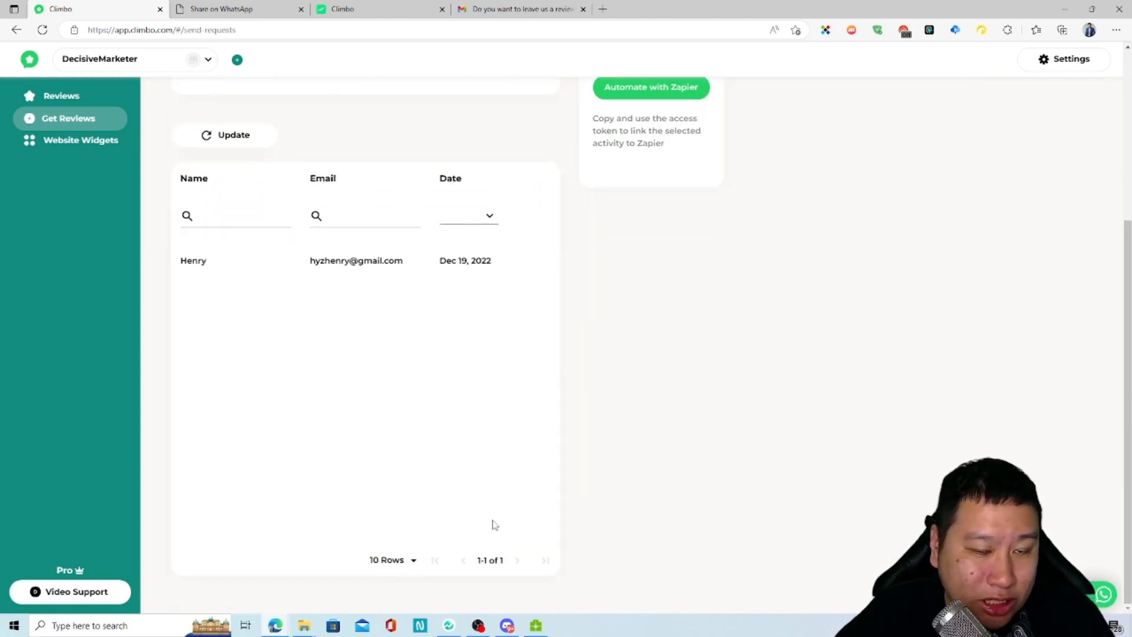
scroll(497, 521, "up", 3)
scroll(497, 521, "up", 1)
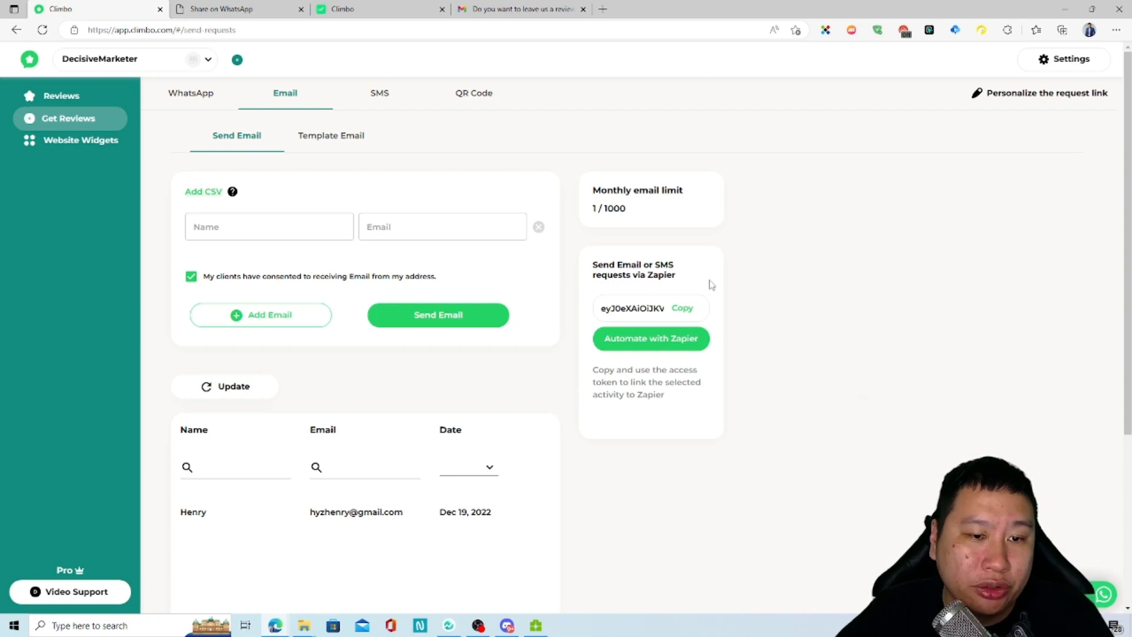
double_click(668, 276)
left_click(647, 272)
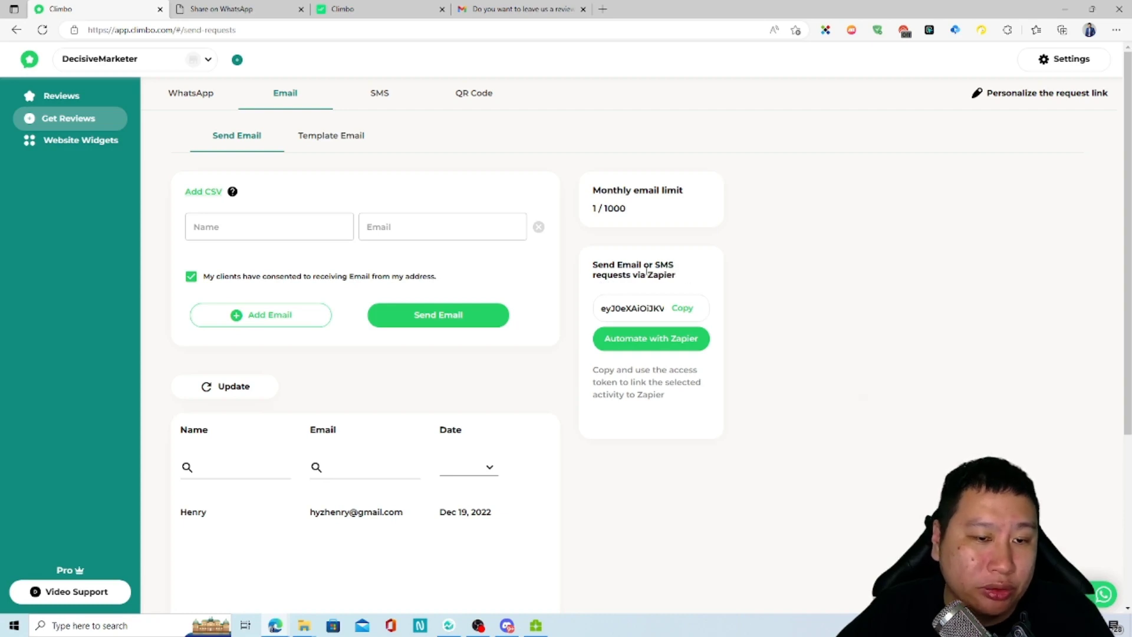
Step: Look over the SMS and QR Code request options, then open Website Widgets with its Carousel preview
left_click(379, 94)
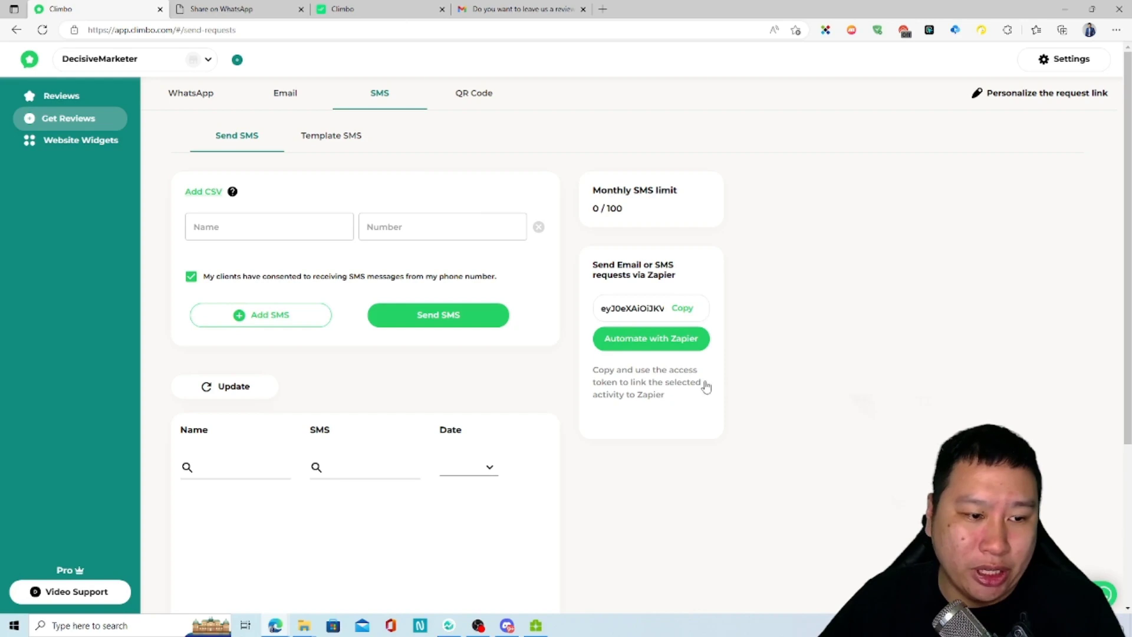
left_click(471, 95)
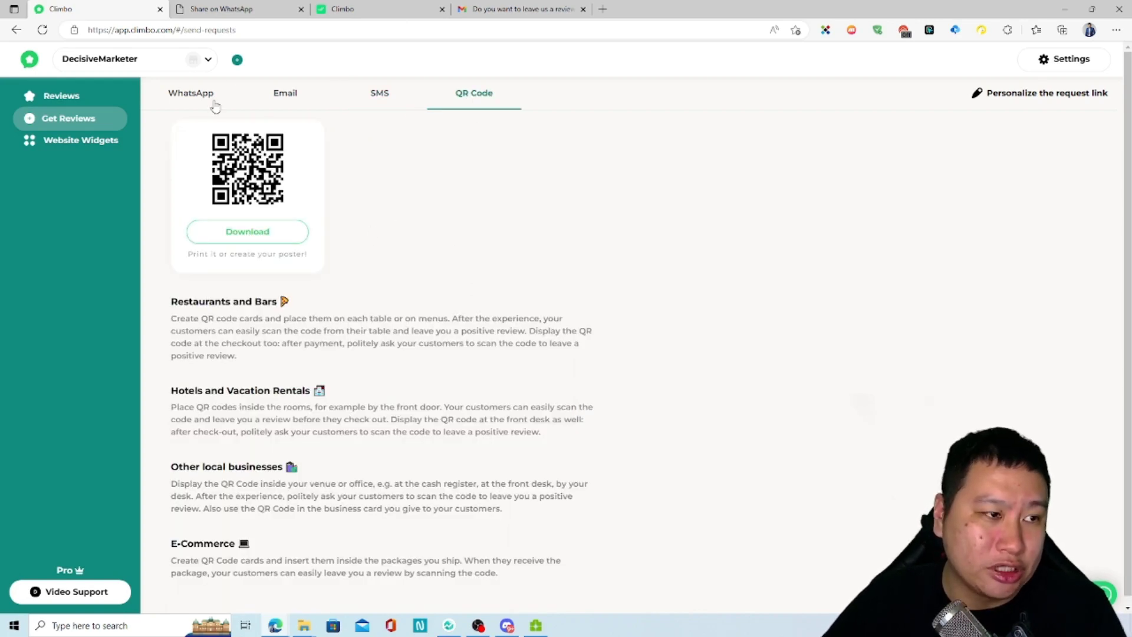
left_click(109, 142)
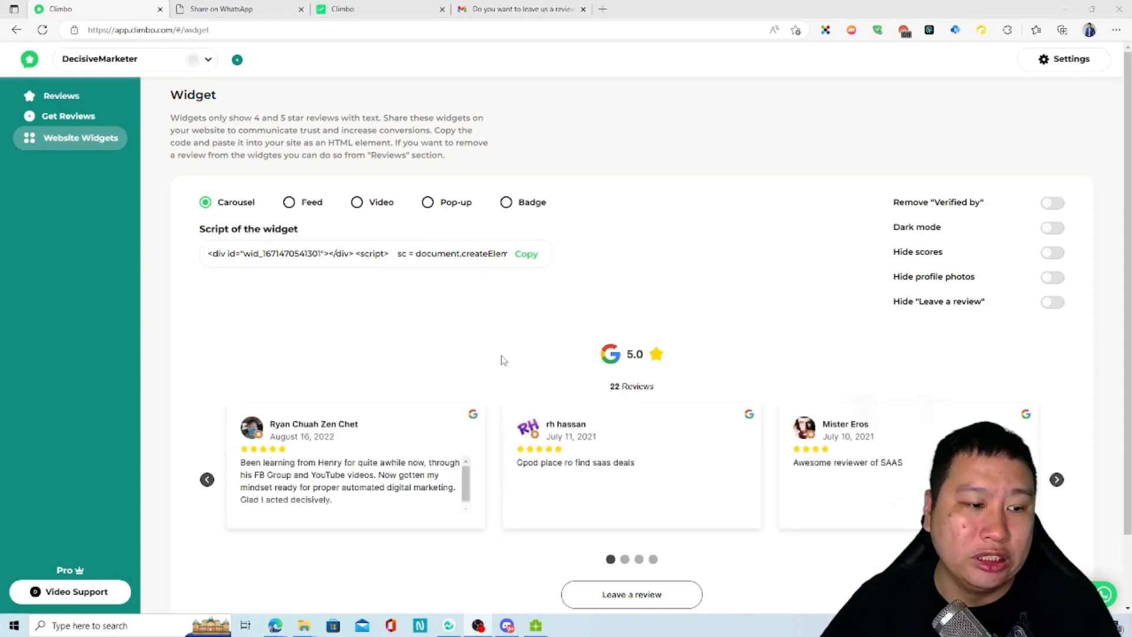
Step: Cycle the Carousel preview through all its review cards and back to the first ones
scroll(502, 394, "down", 2)
scroll(376, 358, "up", 2)
scroll(676, 328, "down", 2)
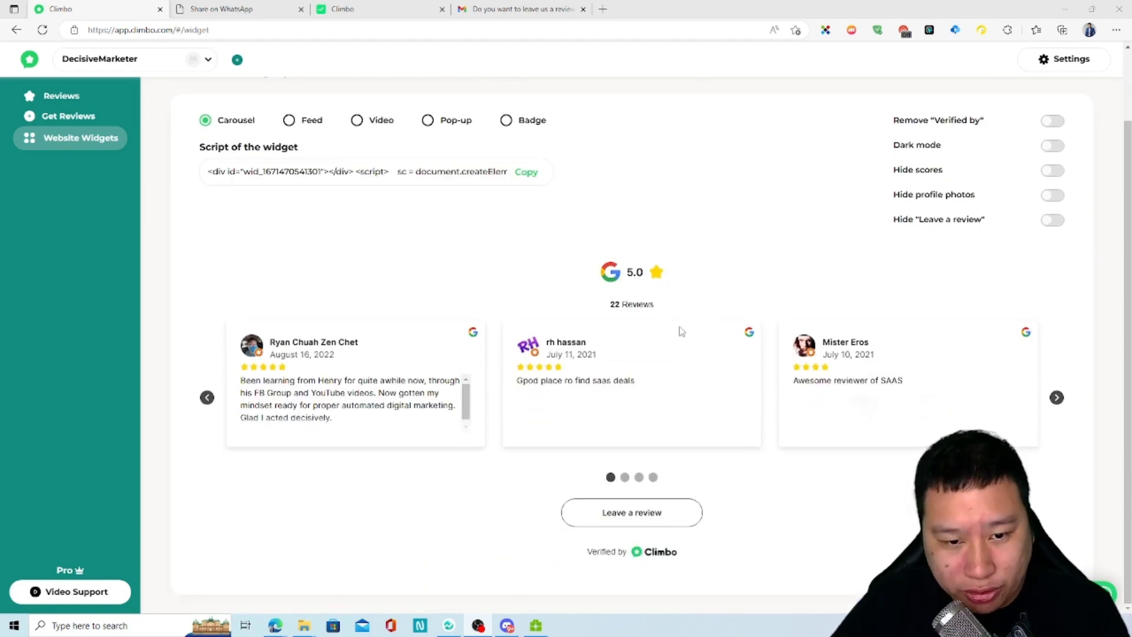
left_click(1057, 398)
left_click(1057, 398)
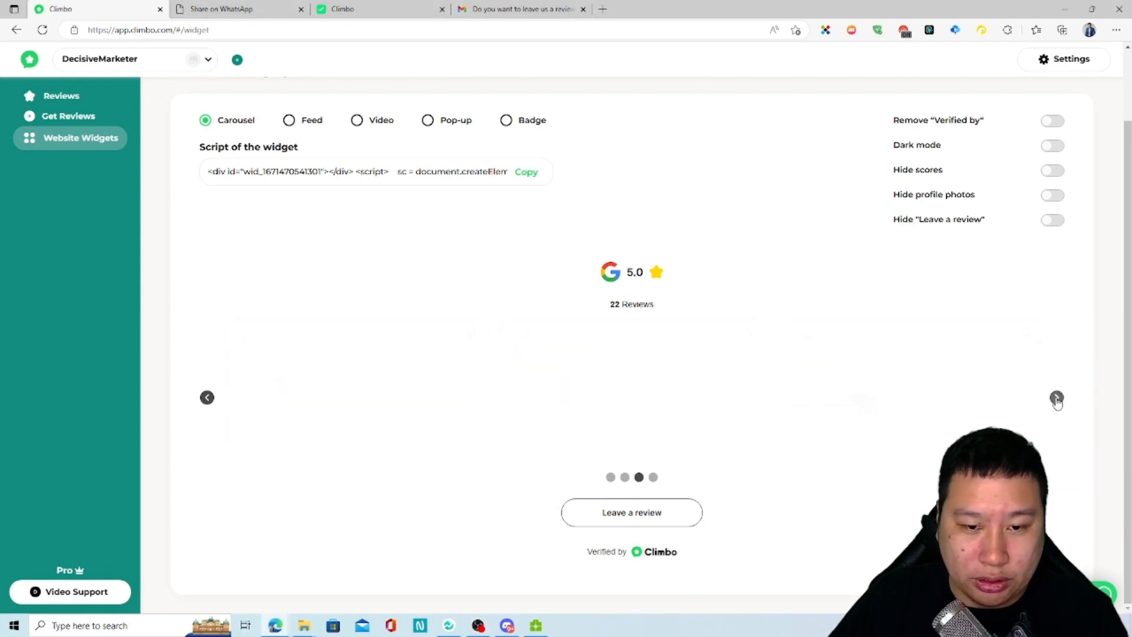
left_click(1056, 398)
left_click(1057, 398)
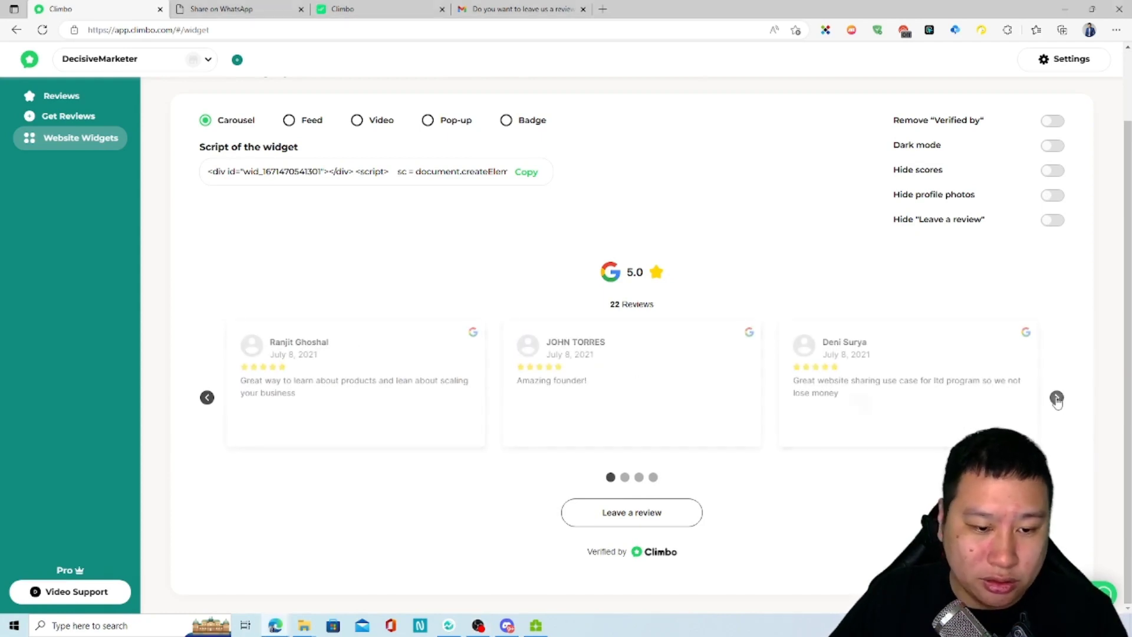
Step: Turn on Remove Verified by, Dark mode and Hide scores, toggling the 5.0 score header several times
left_click(1052, 123)
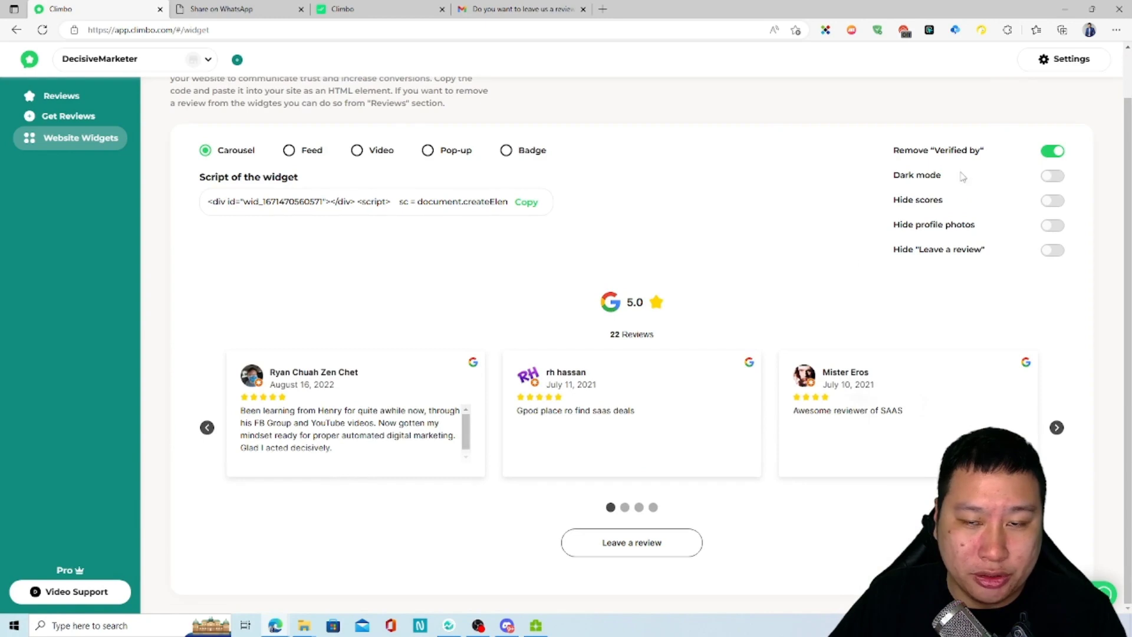
left_click(1048, 182)
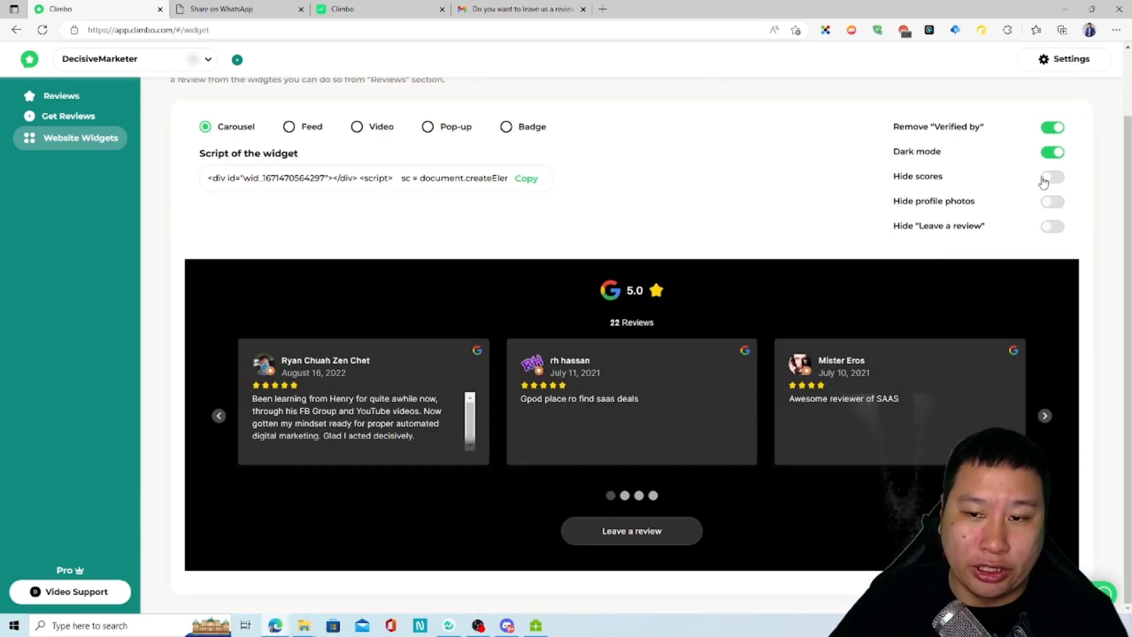
left_click(1049, 177)
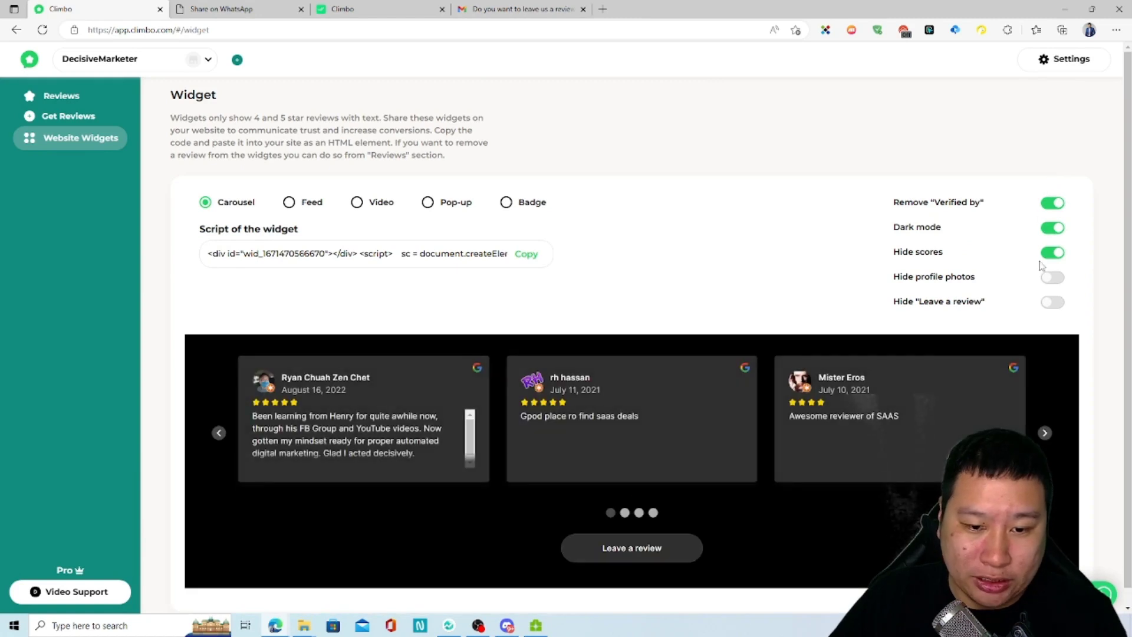
left_click(1054, 253)
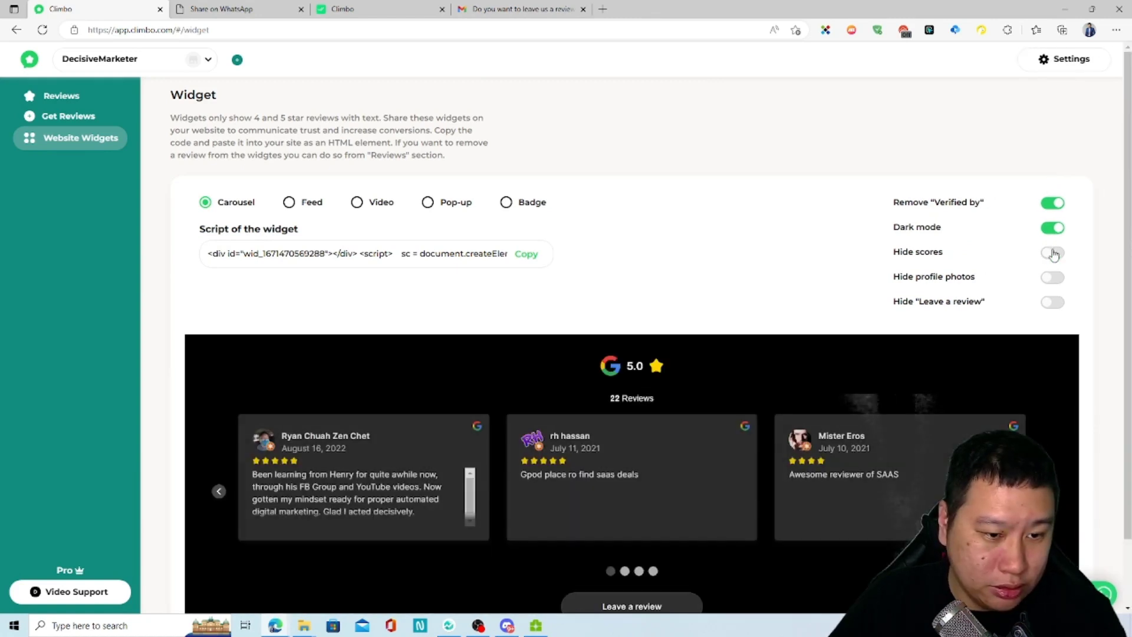
left_click(1050, 256)
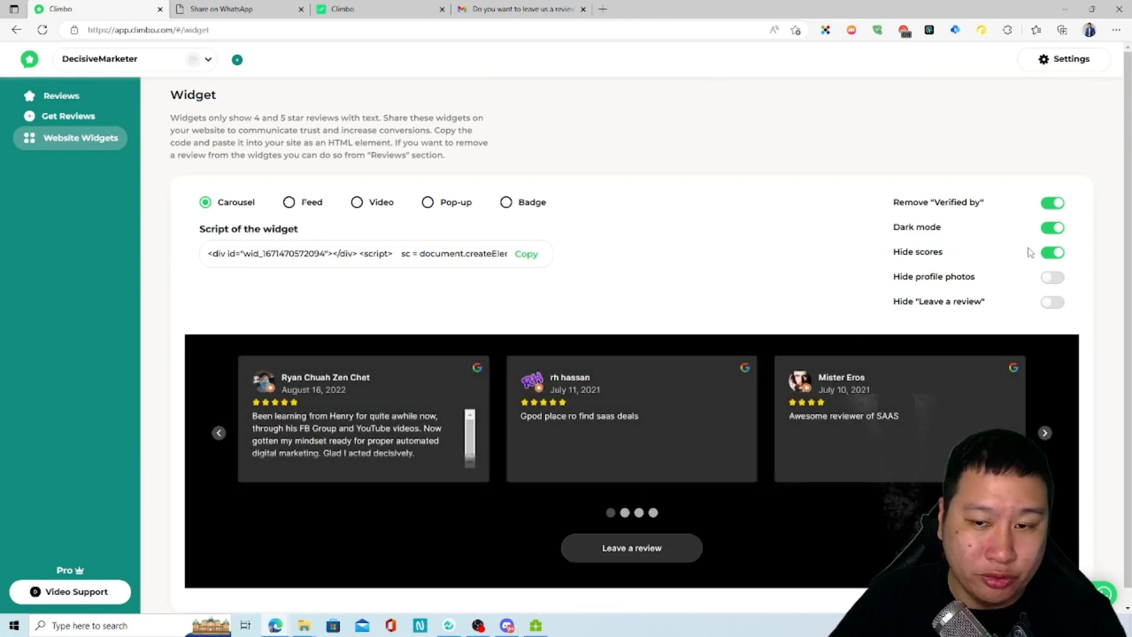
left_click(1052, 254)
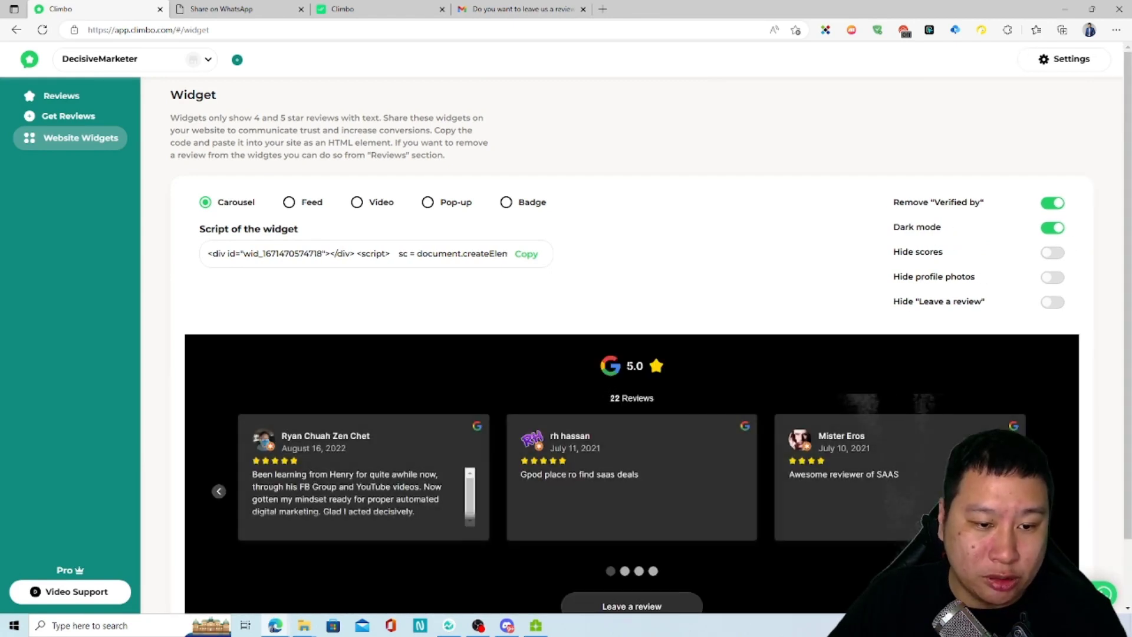
double_click(634, 366)
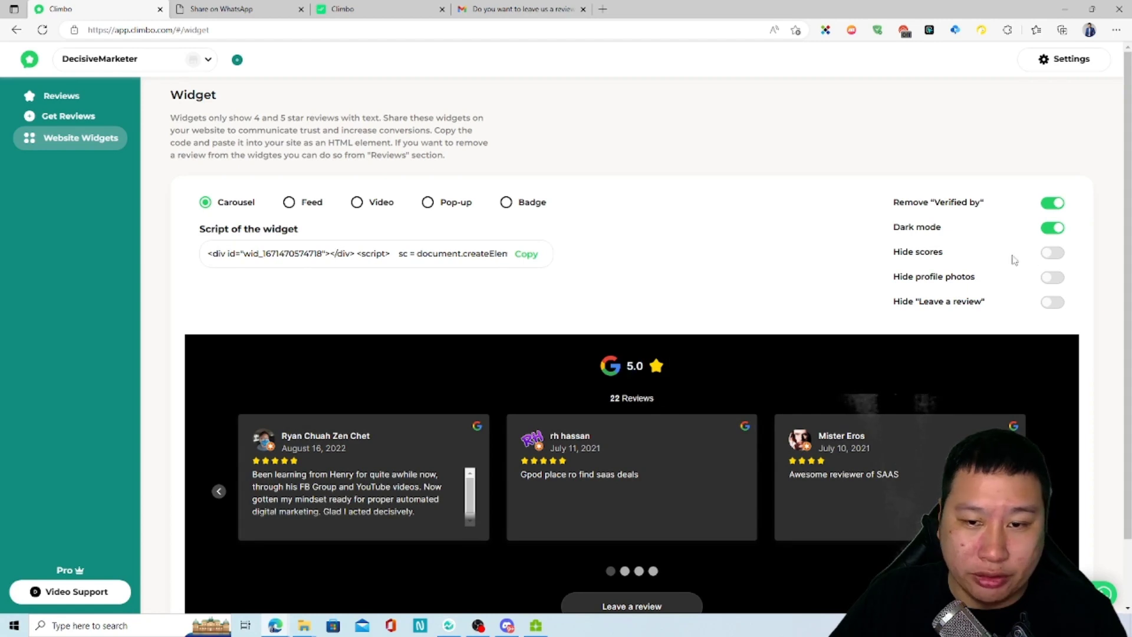
left_click(1049, 253)
Step: Hide profile photos and Leave a review, then switch every display option back off
left_click(1055, 280)
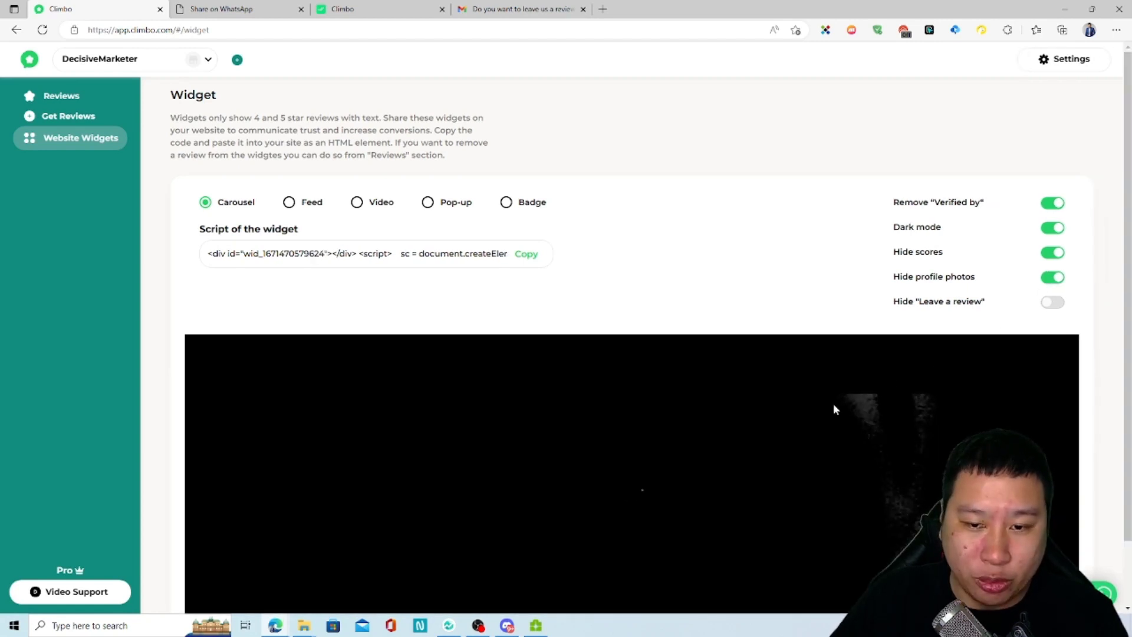
scroll(720, 456, "down", 1)
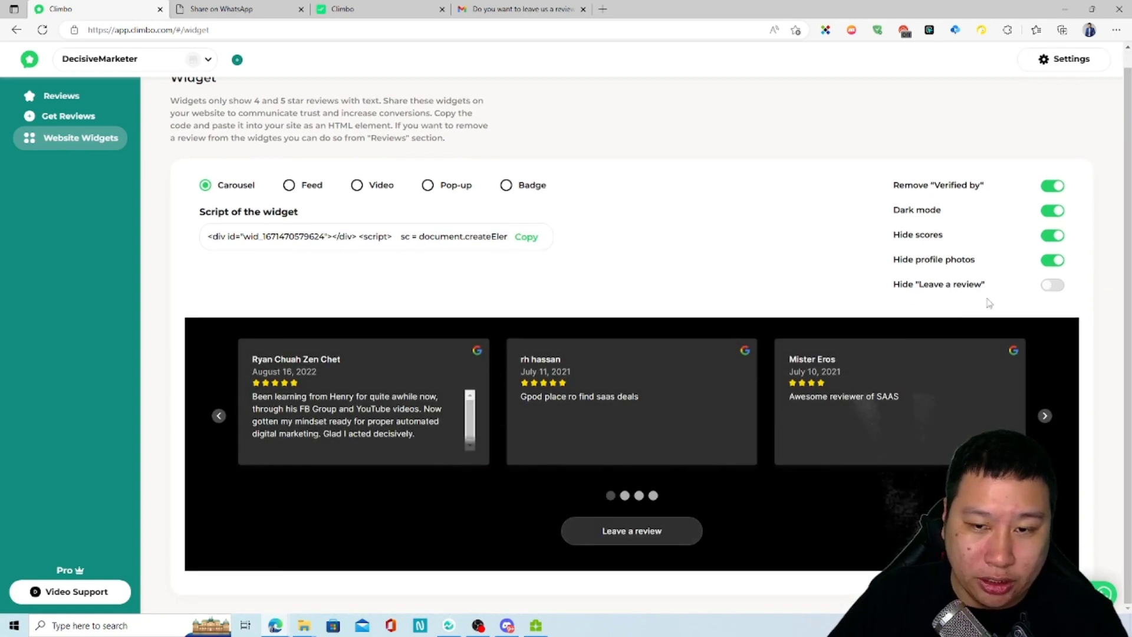
left_click(1052, 284)
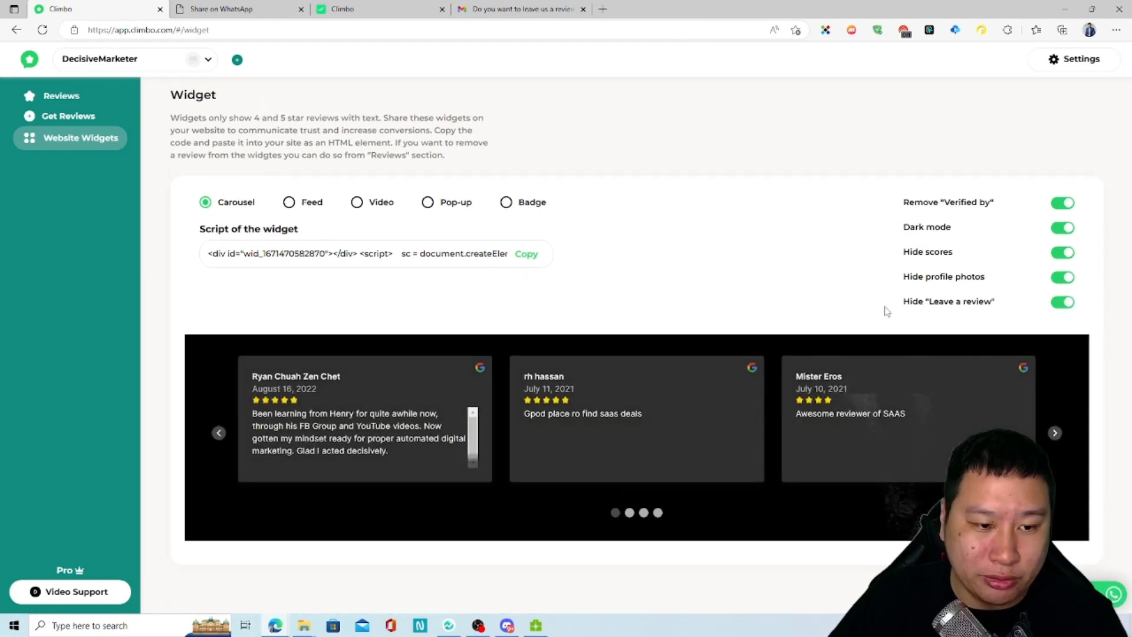
left_click(1070, 303)
left_click(1057, 278)
left_click(1055, 253)
left_click(1053, 227)
left_click(1048, 204)
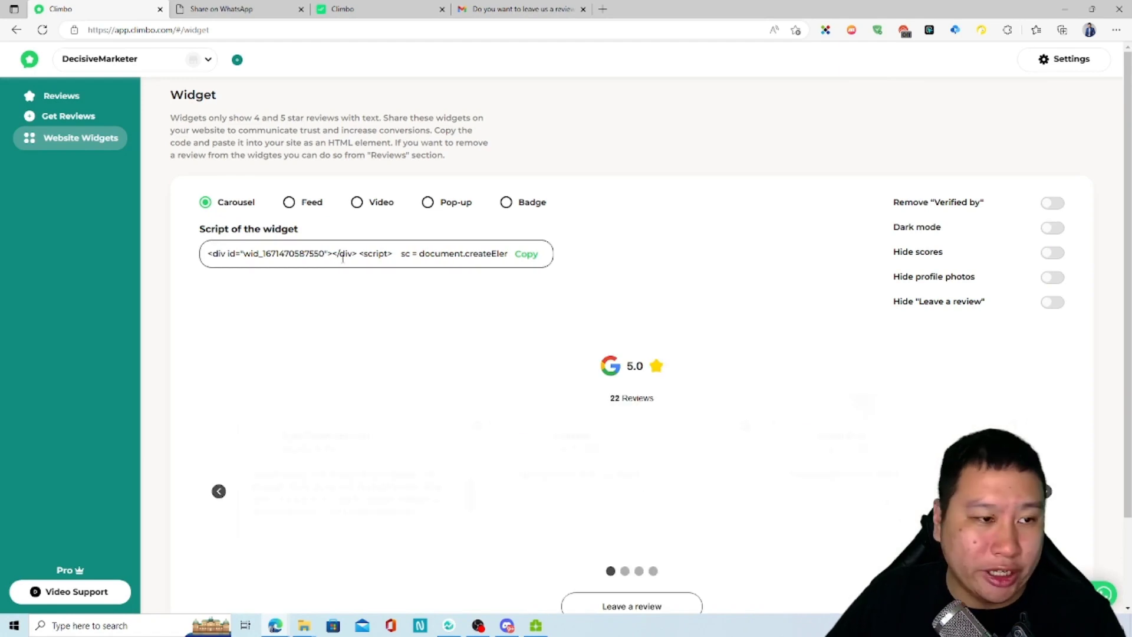
Step: Copy the Carousel widget script for the website
left_click(462, 259)
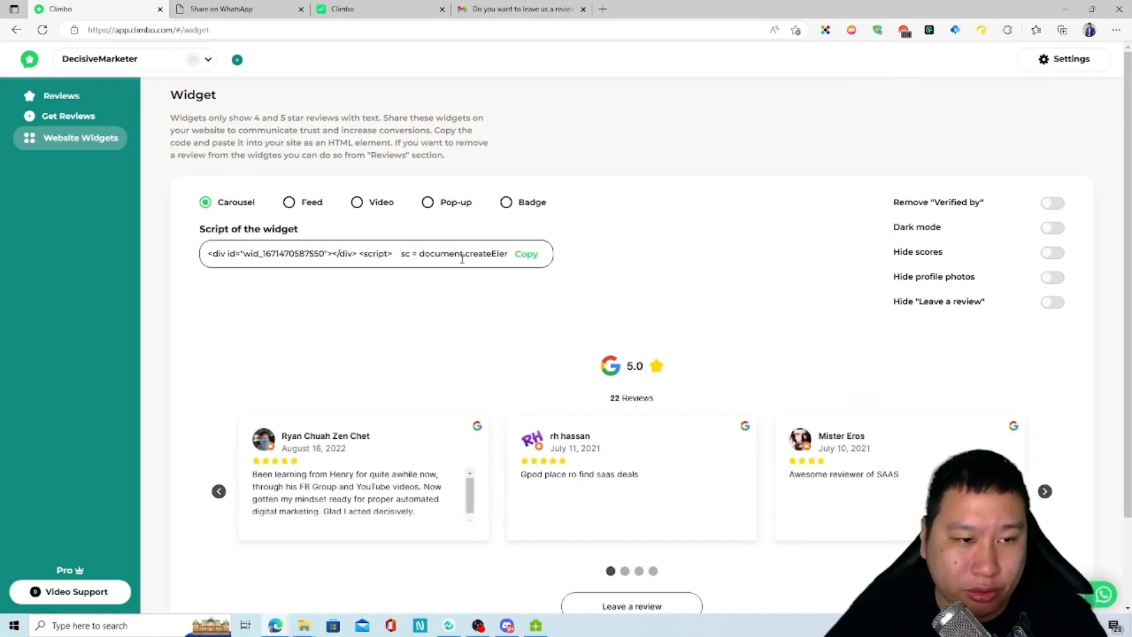
left_click(538, 255)
scroll(519, 325, "down", 2)
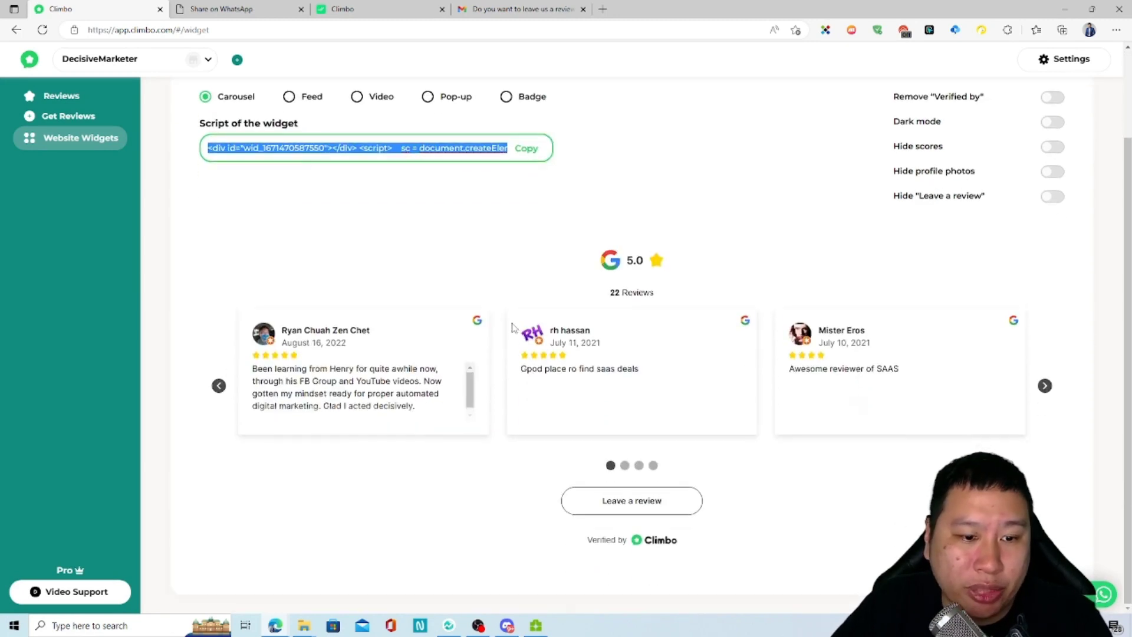
scroll(354, 323, "up", 2)
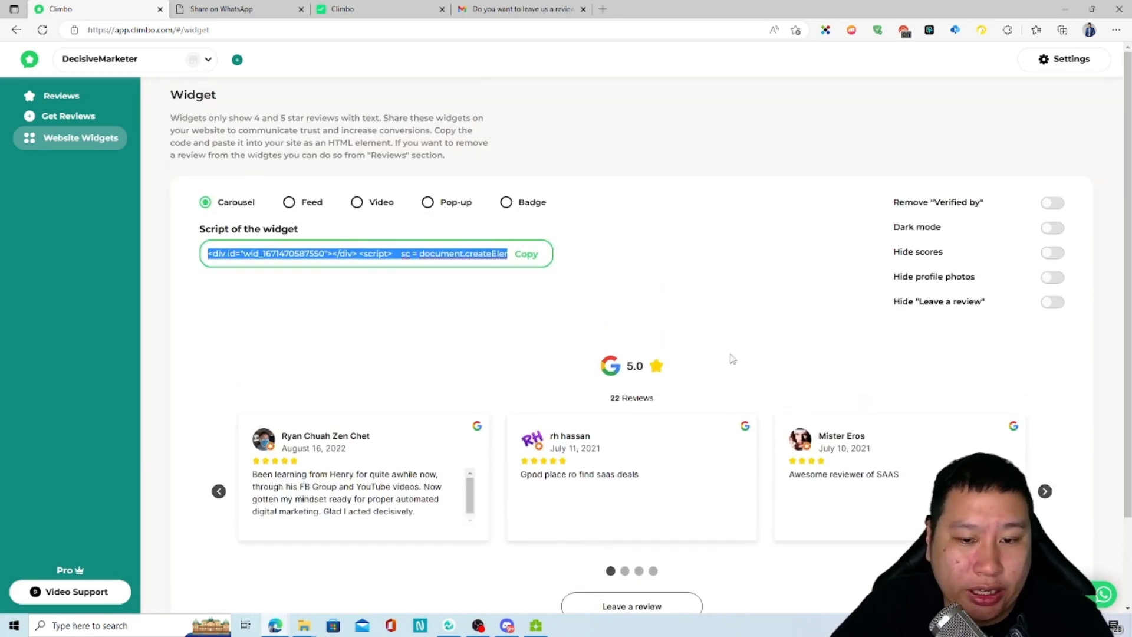
Step: Preview the Feed and Video widget layouts
left_click(289, 203)
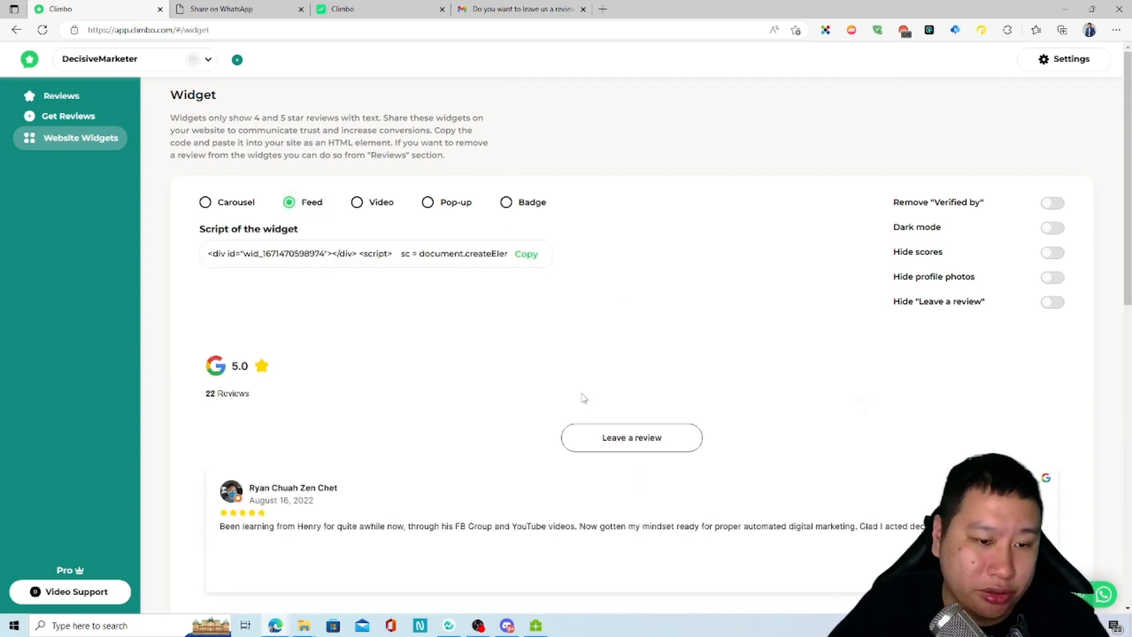
scroll(453, 407, "down", 8)
scroll(453, 407, "down", 3)
scroll(451, 405, "up", 12)
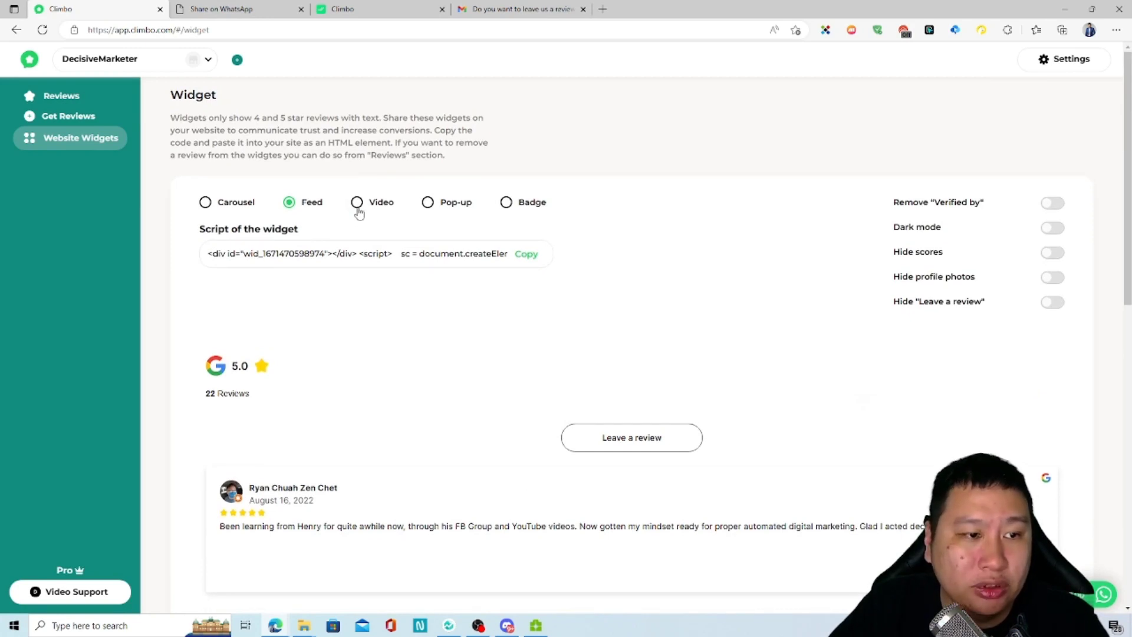
left_click(357, 203)
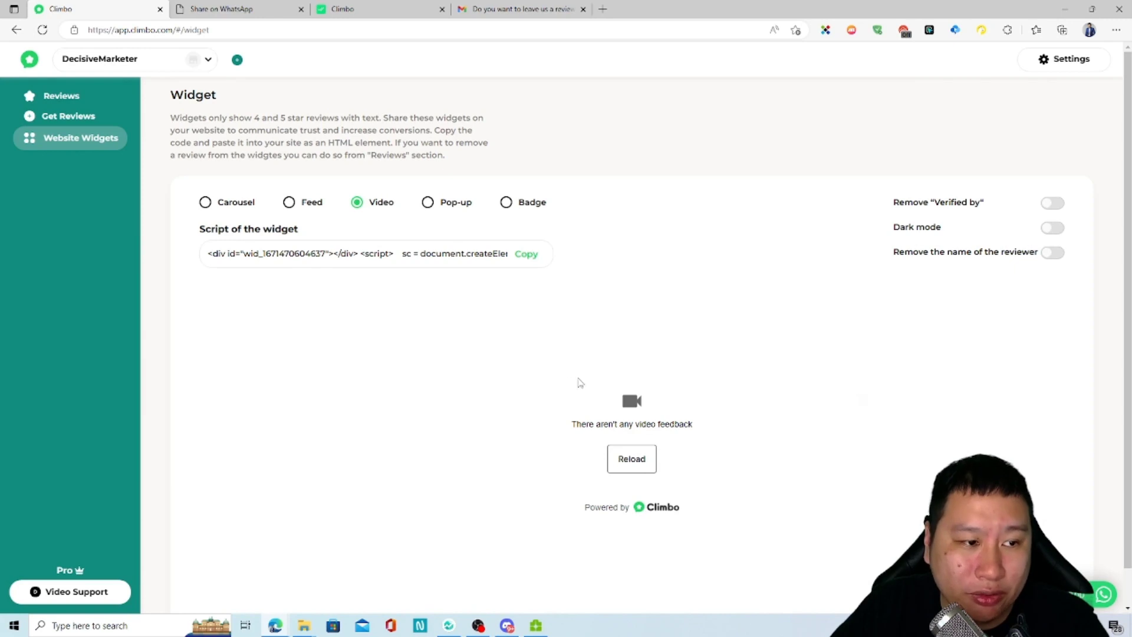
Step: Preview the Pop-up layout, settle on the Badge 5/5 layout, and close the Edge visual search panel
left_click(439, 203)
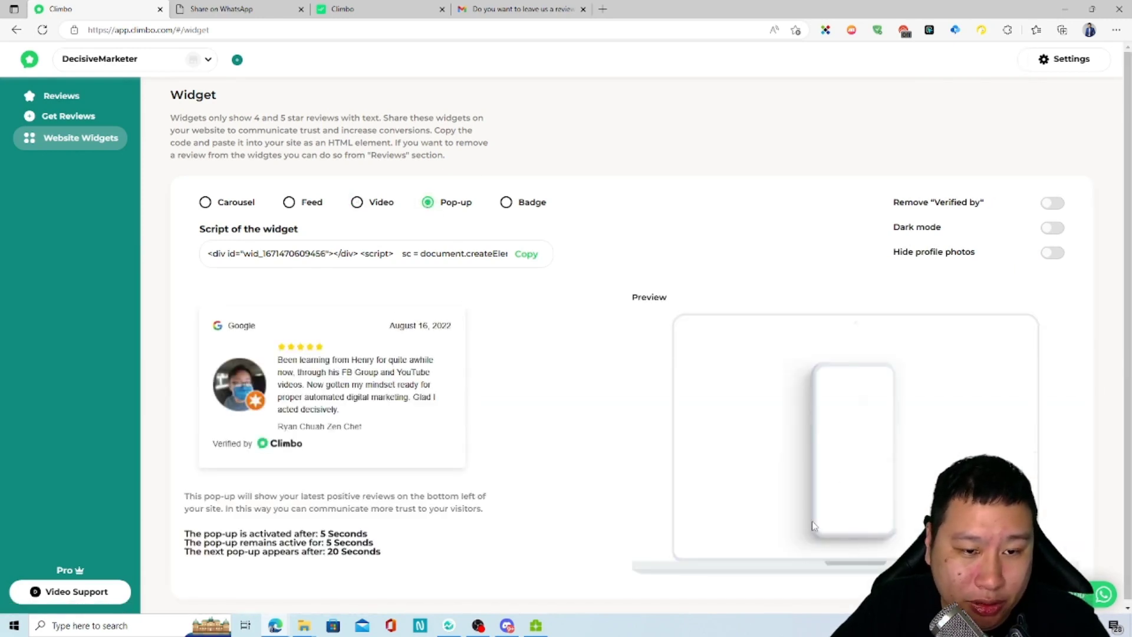
scroll(797, 516, "down", 1)
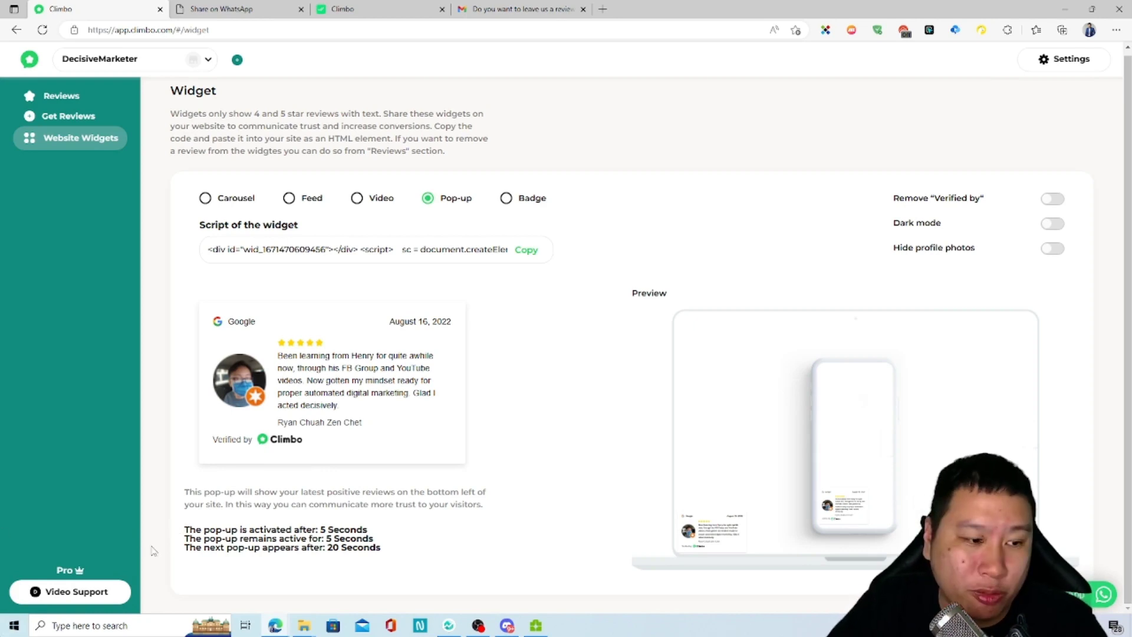
left_click(516, 207)
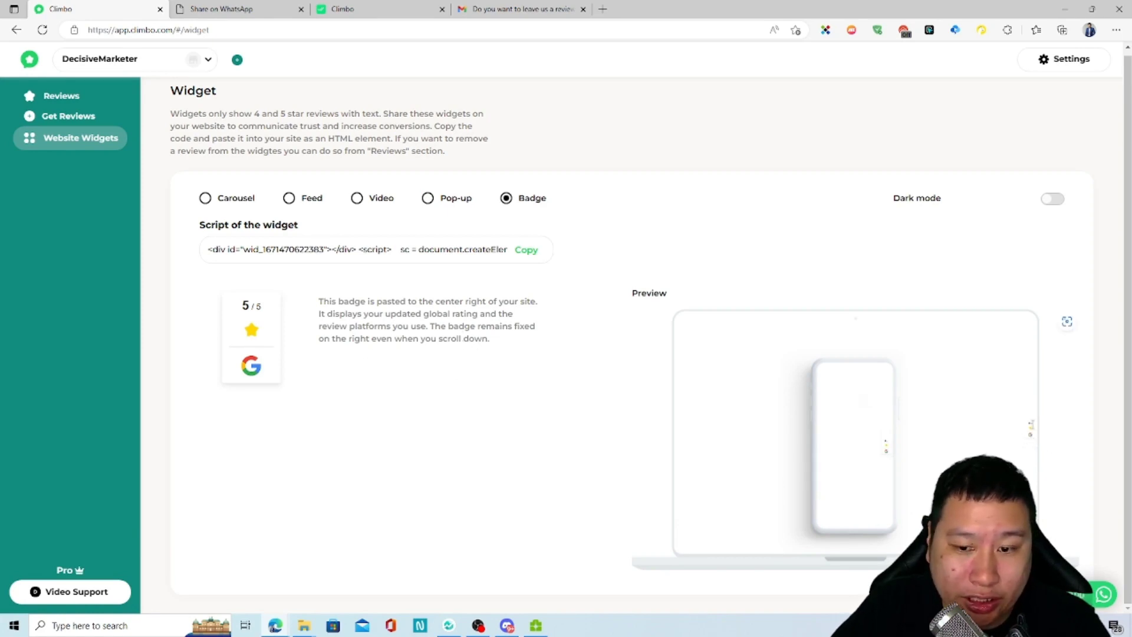
left_click(1067, 322)
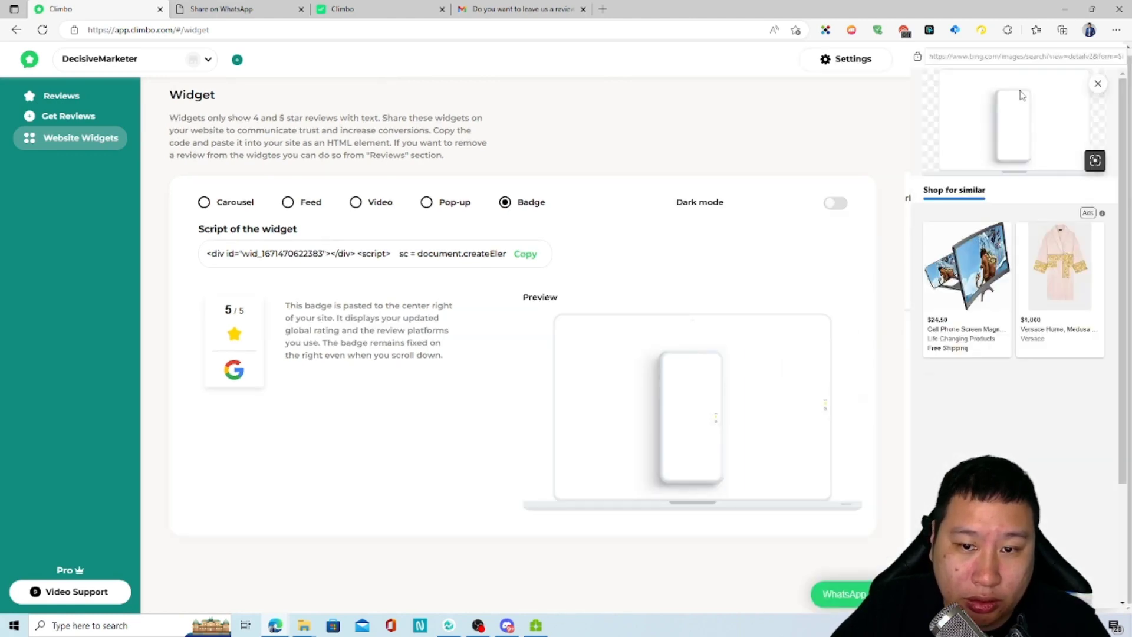
left_click(1098, 84)
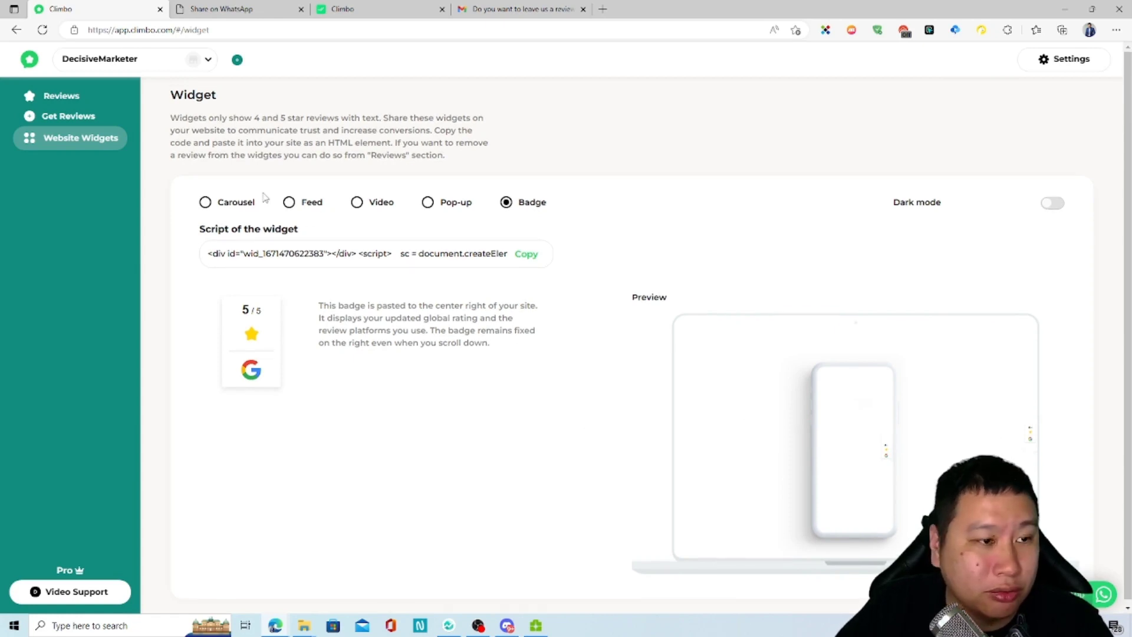
Step: Switch the widget back to Carousel, previewing 22 Google reviews rated 5.0
left_click(237, 204)
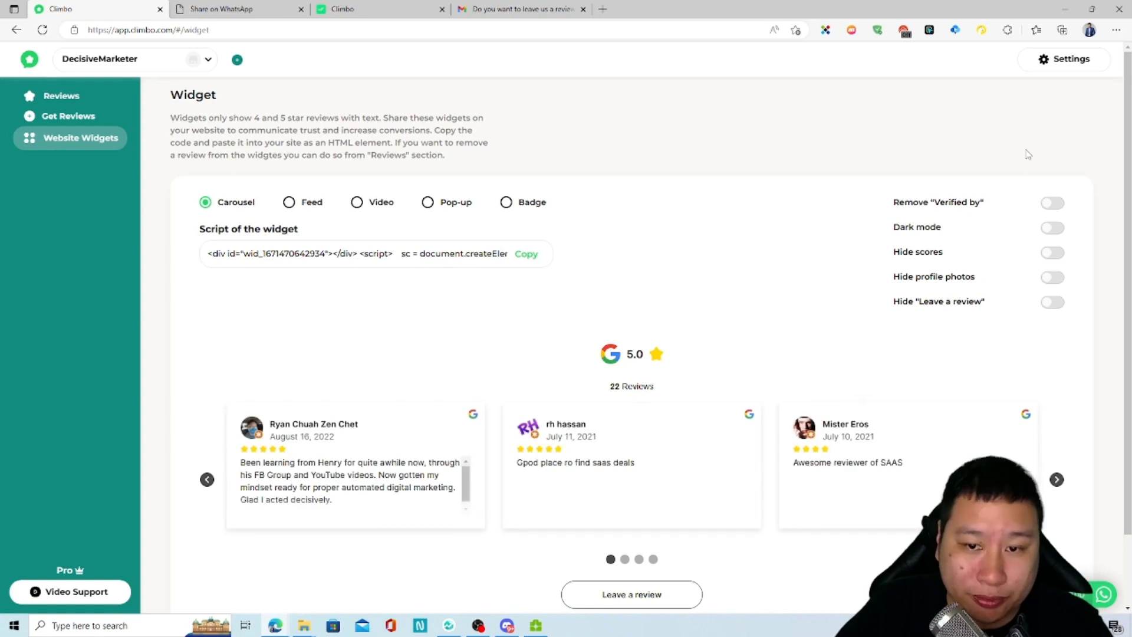